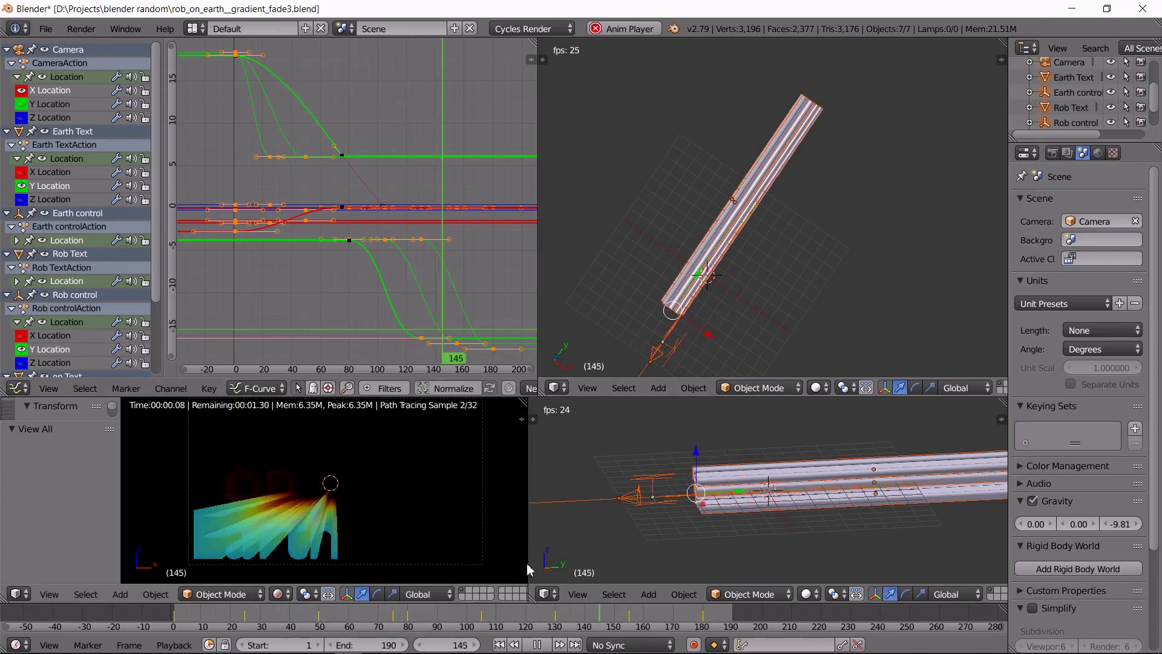
# Stop the animation playback and create a new, empty scene that uses the Cycles Render engine
pyautogui.hotkey('alt', 'a')
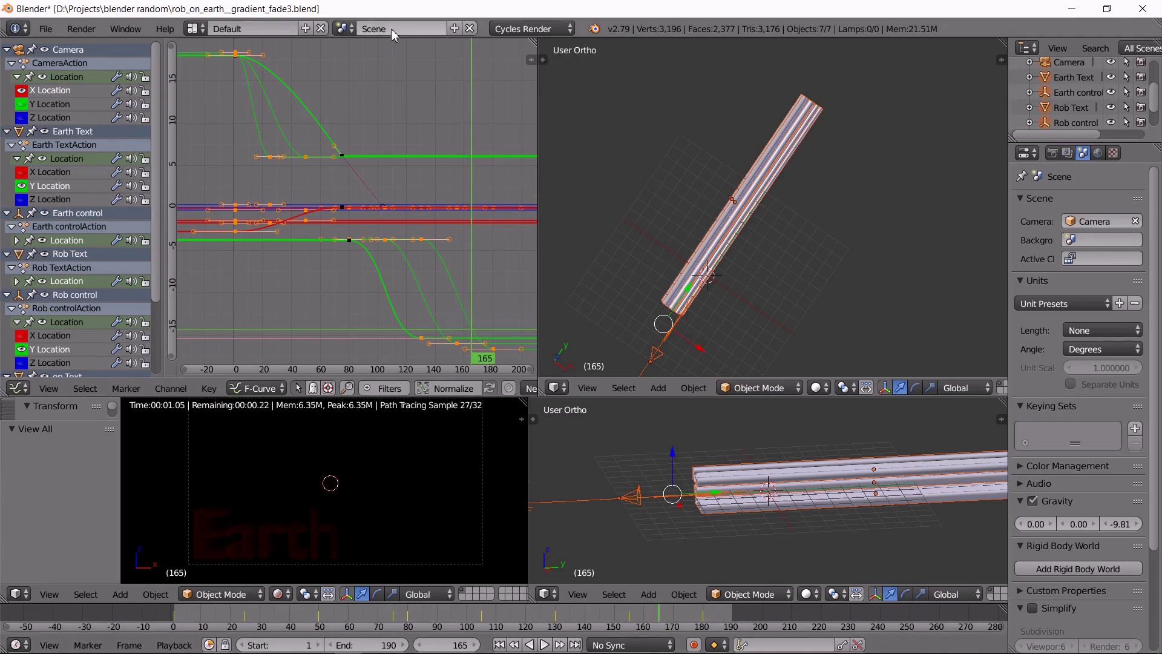
pyautogui.click(454, 29)
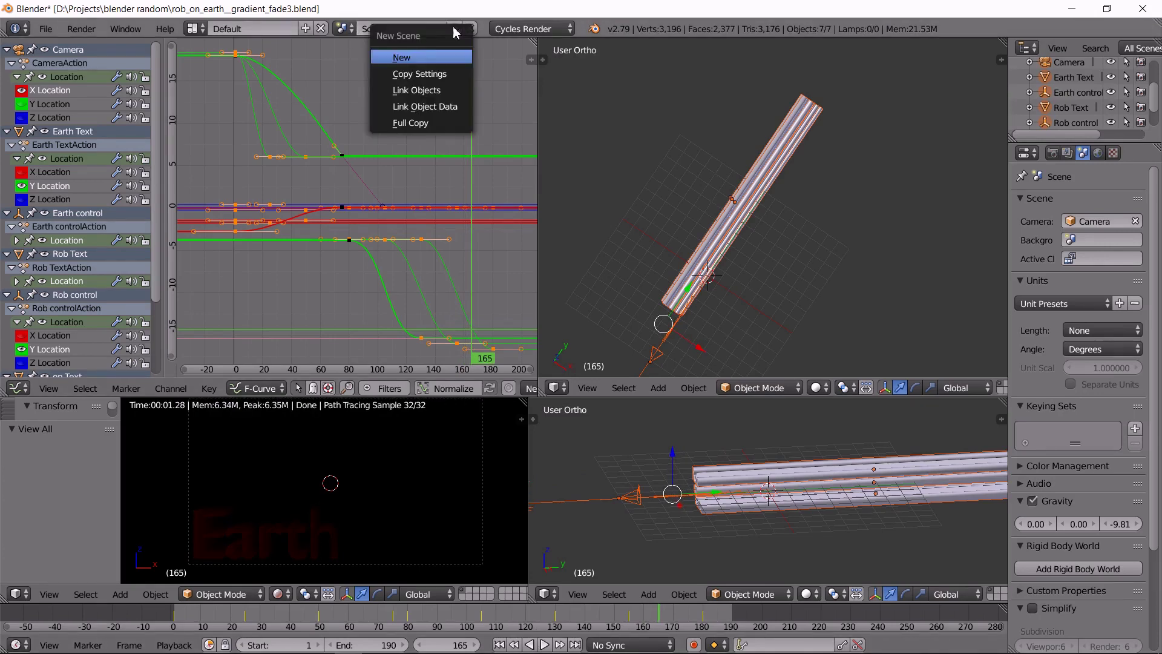
pyautogui.click(409, 59)
pyautogui.click(517, 29)
pyautogui.click(525, 80)
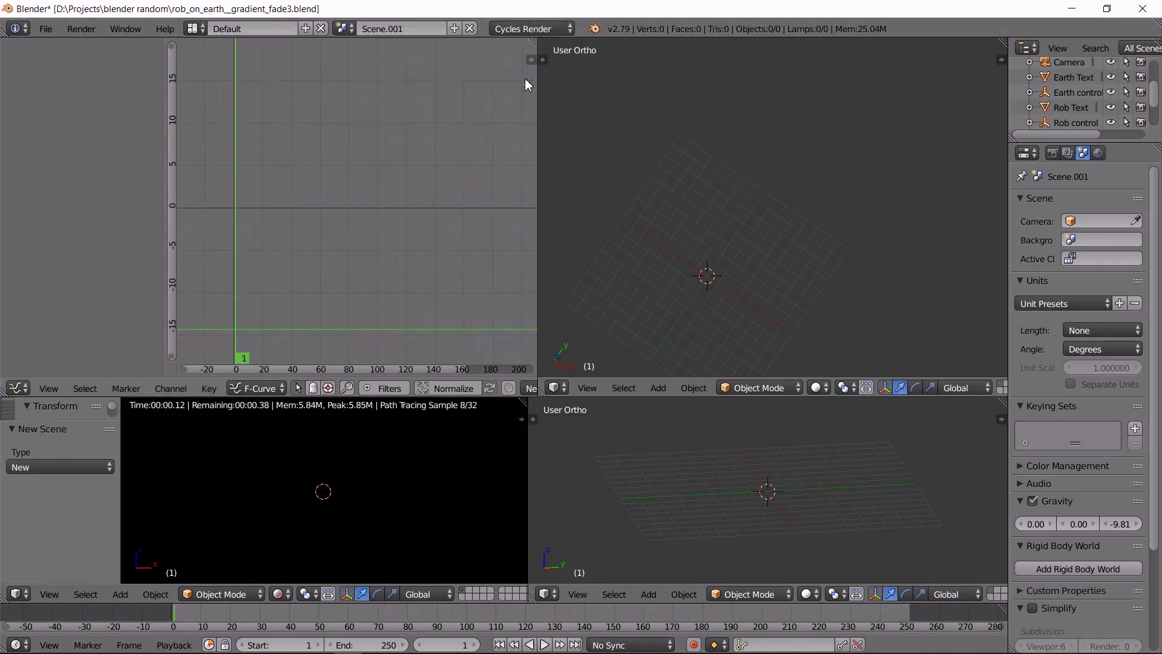
# Change the Graph Editor area to a 3D View and join it with the neighbouring 3D View into one wide viewport
pyautogui.click(19, 387)
pyautogui.click(35, 374)
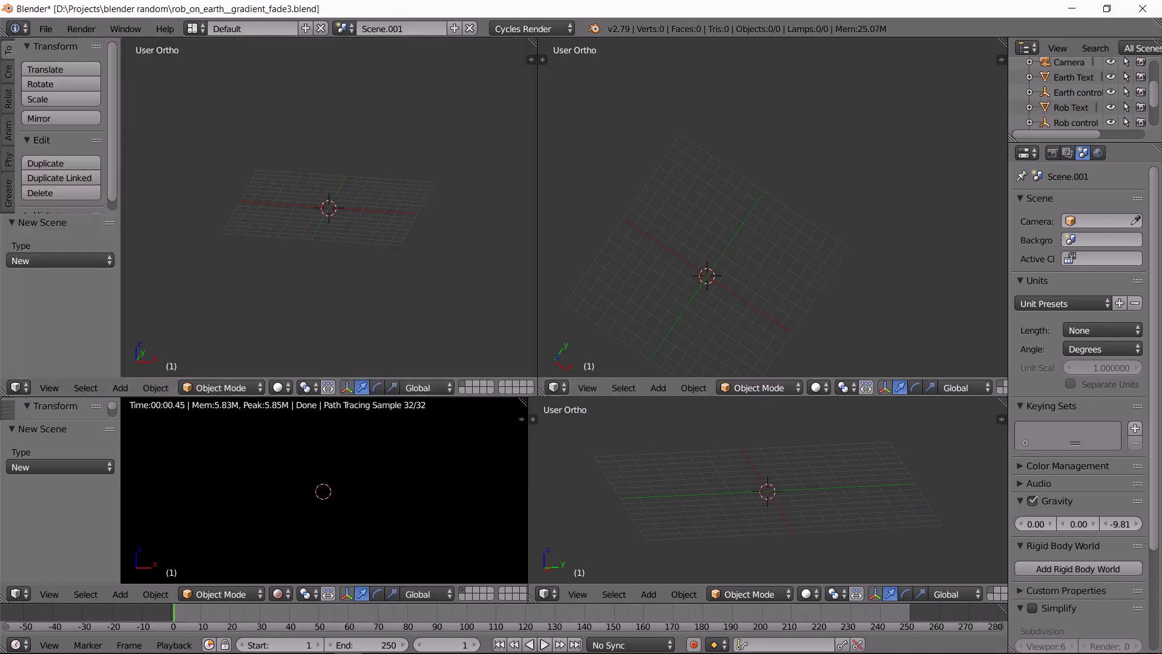
pyautogui.moveTo(532, 44); pyautogui.dragTo(635, 151)
# Add a text object at the scene origin and replace its default content with "Superman"
pyautogui.press('space')
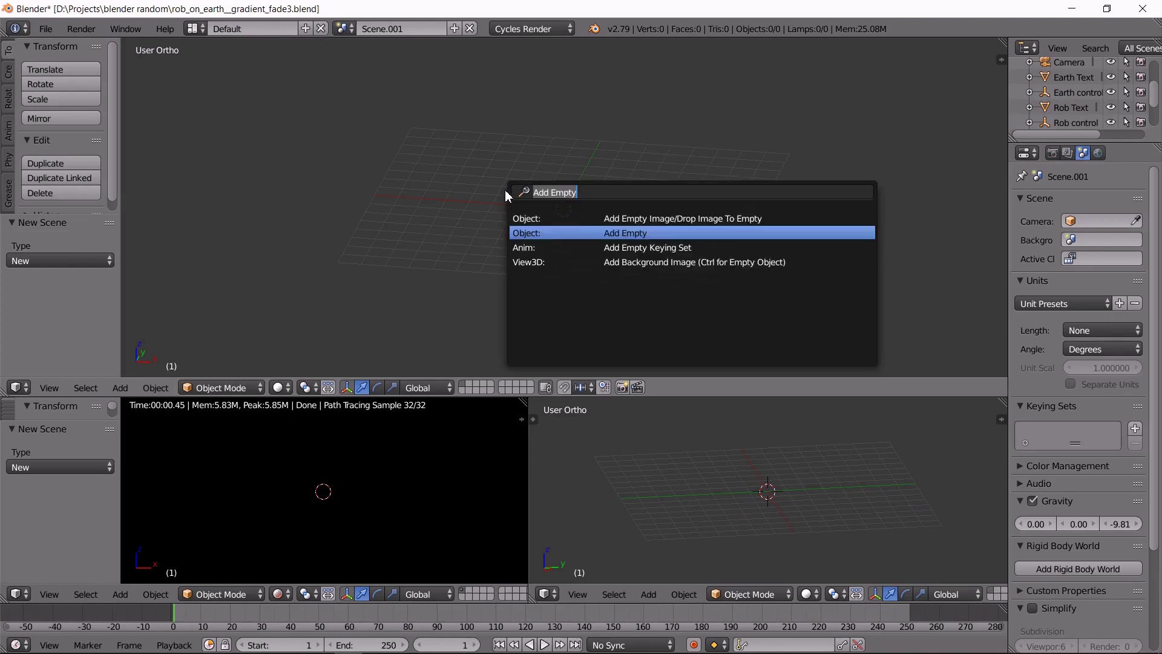
pyautogui.write('add tex')
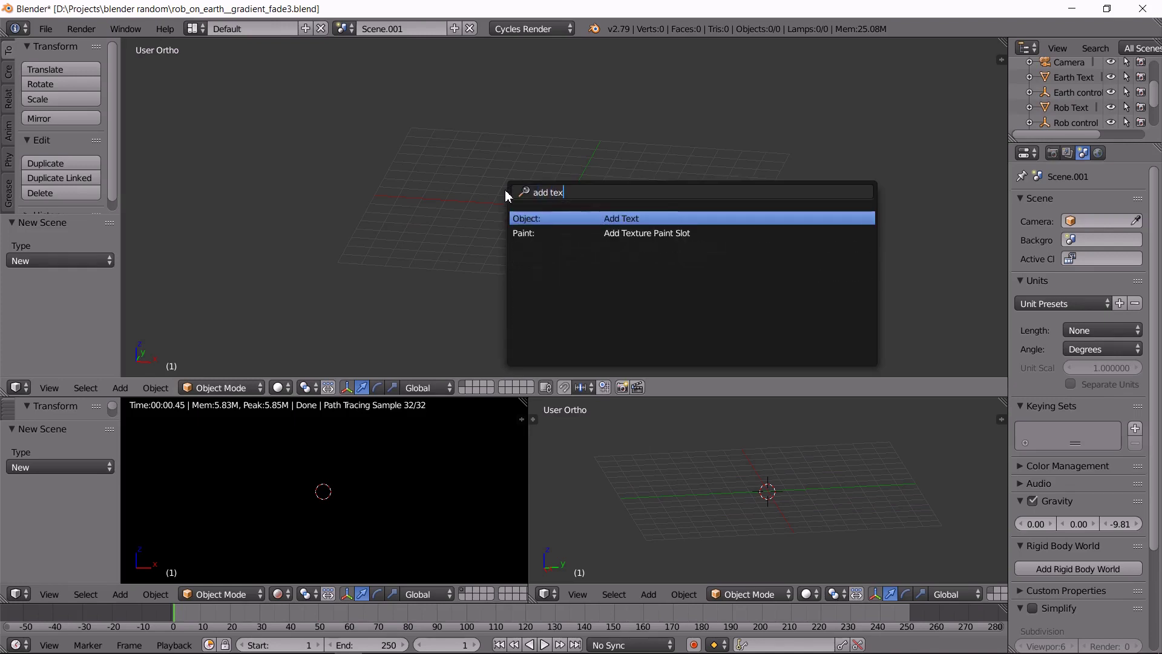
pyautogui.press('Return')
pyautogui.press('Tab')
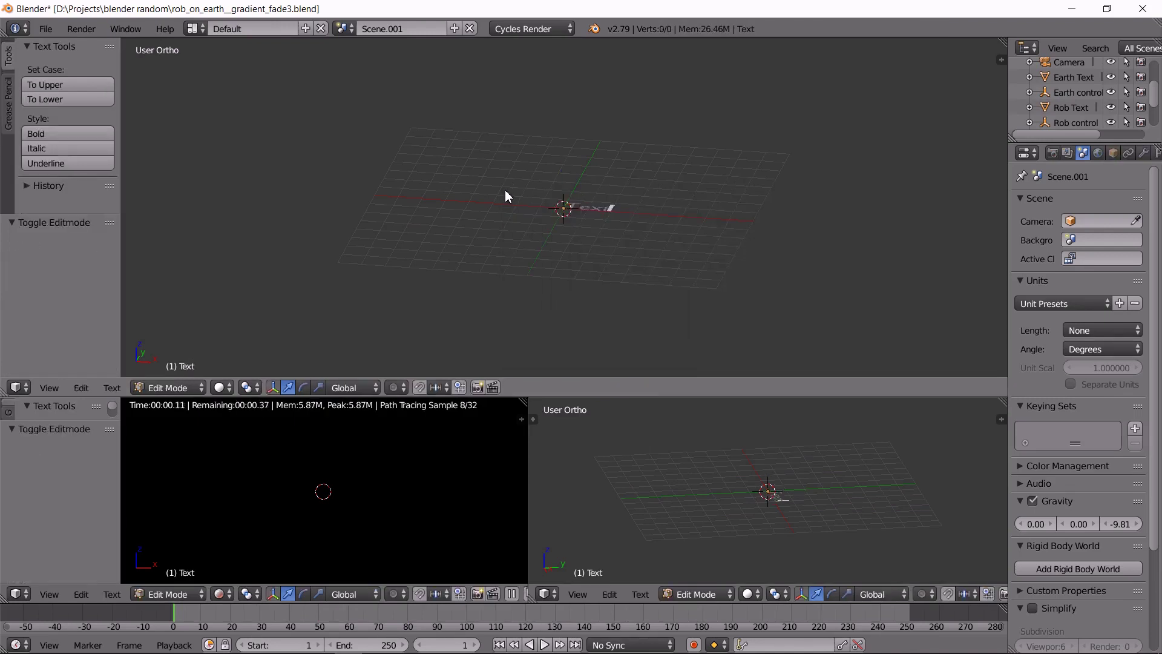
pyautogui.press('BackSpace')
pyautogui.press('BackSpace')
pyautogui.press('BackSpace')
pyautogui.press('BackSpace')
pyautogui.write('S')
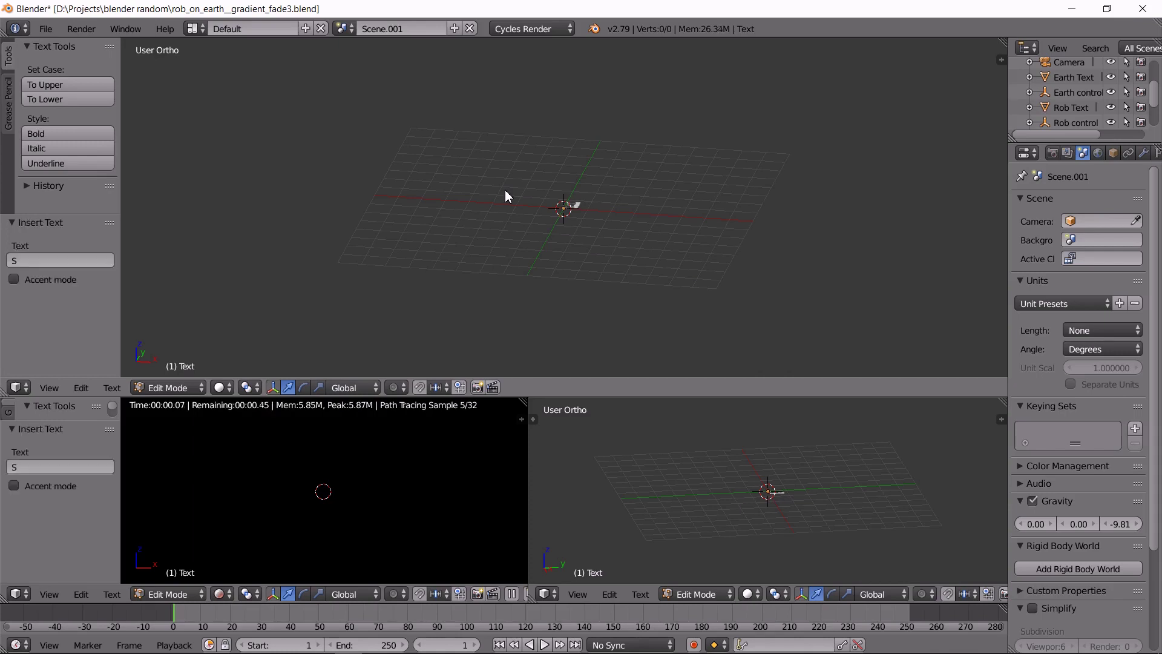
pyautogui.write('uperman')
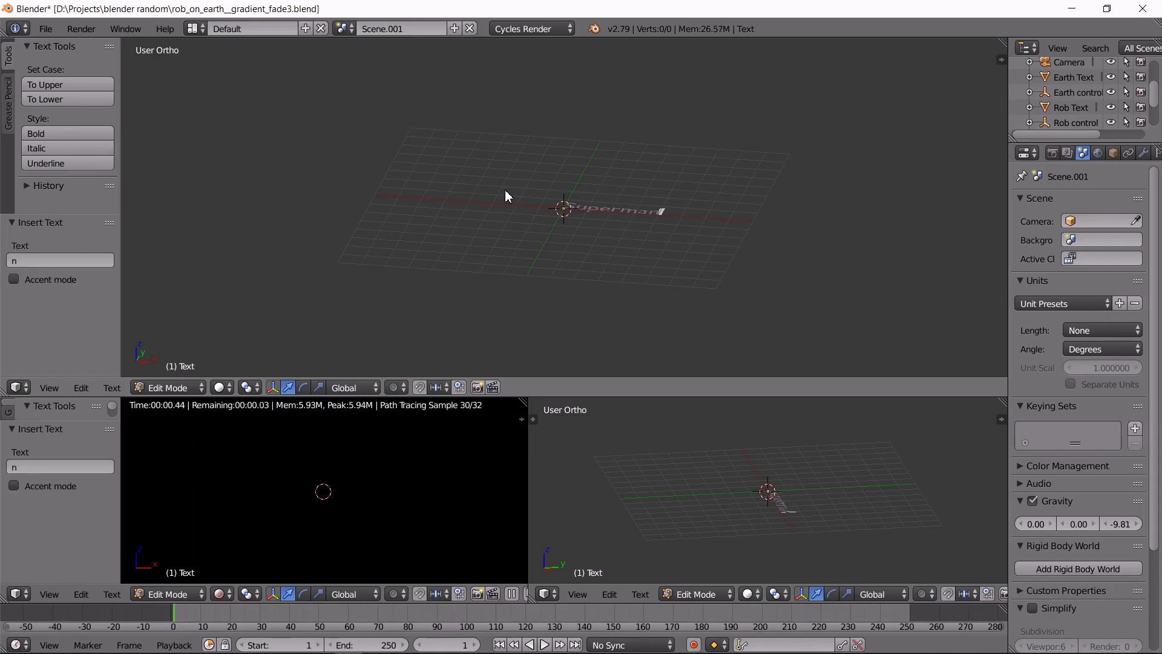
pyautogui.press('Tab')
# Rotate the Superman text 90° about the global X axis so that it stands upright
pyautogui.write('rx')
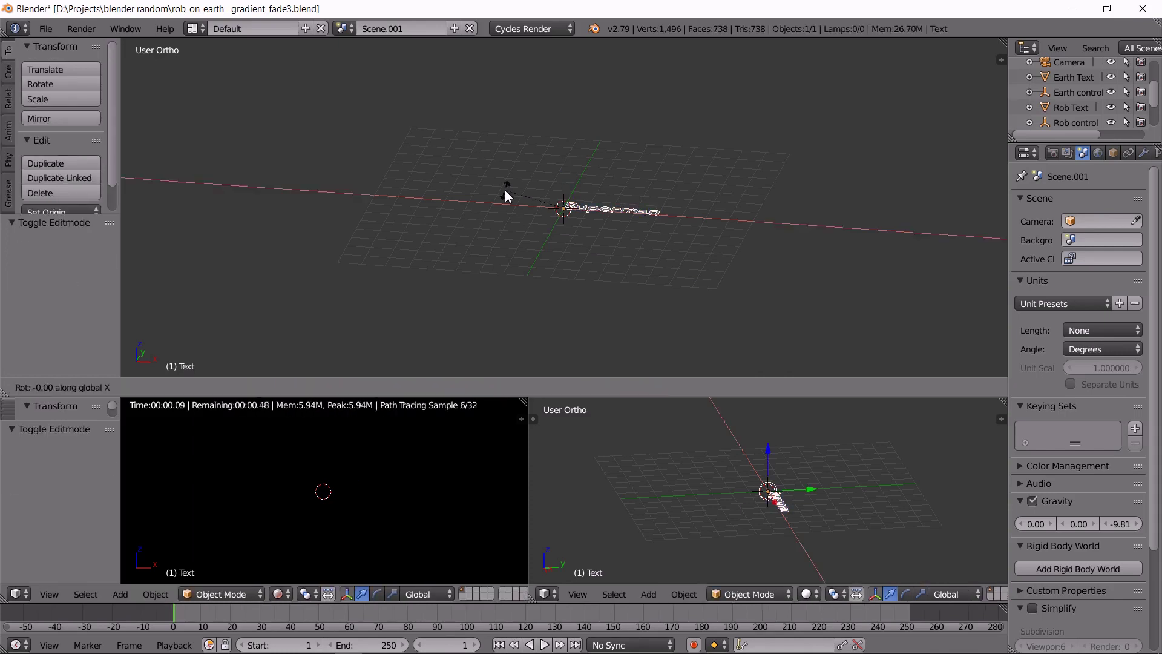
pyautogui.write('90')
pyautogui.press('Return')
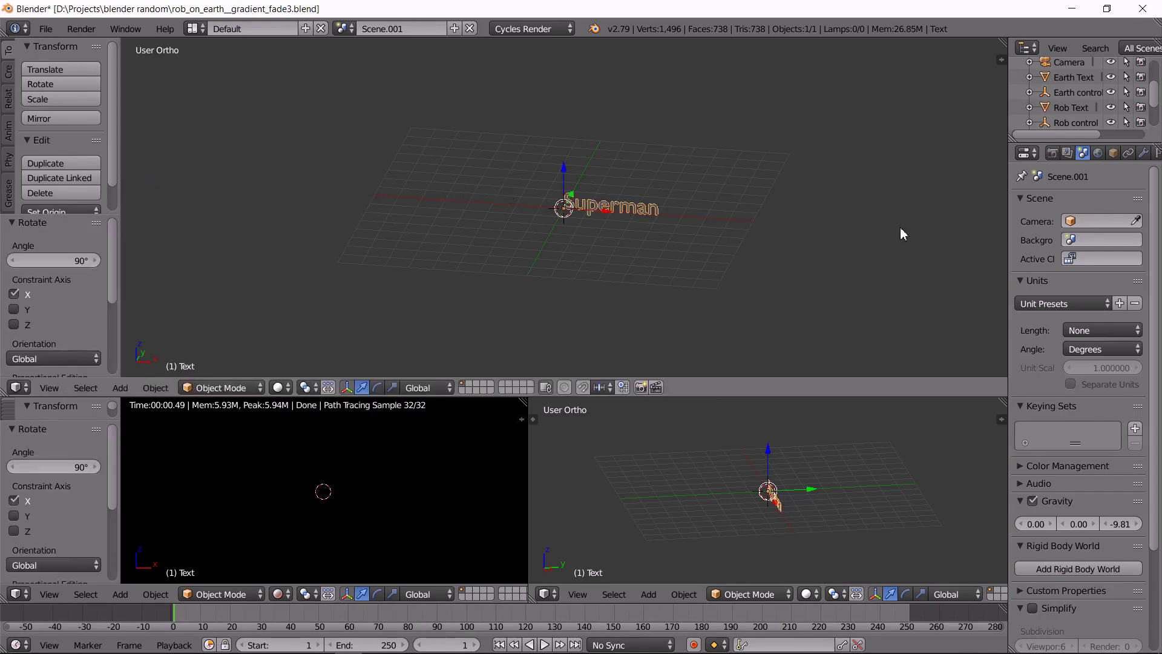
# Set the Superman text's geometry extrusion to 7
pyautogui.click(1154, 152)
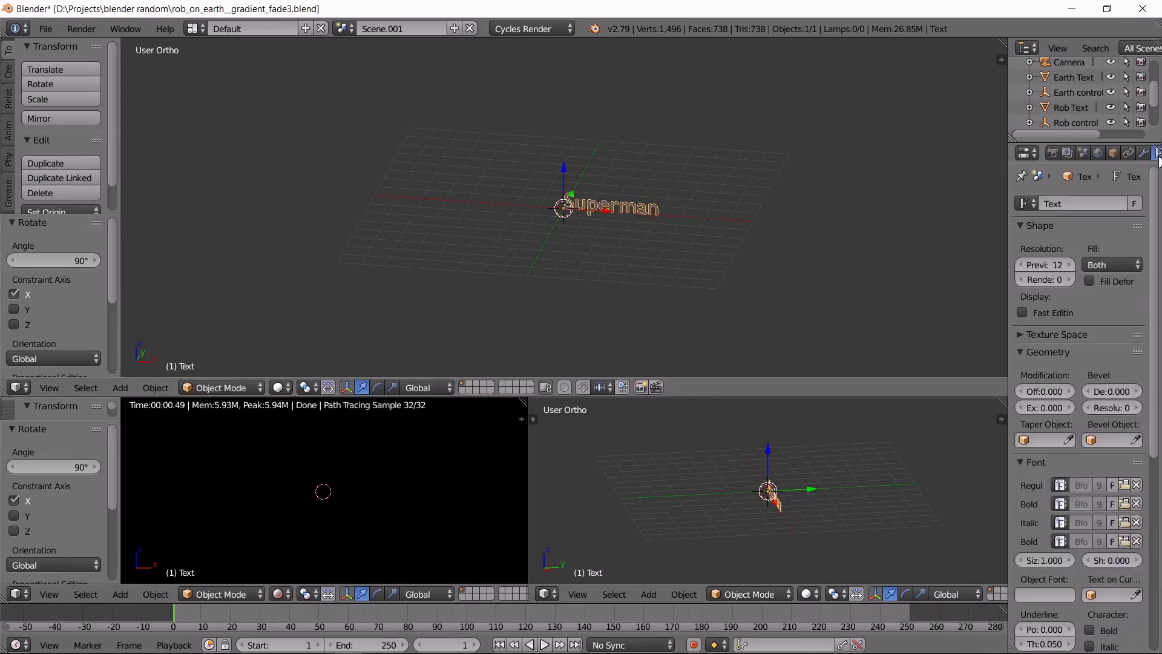
pyautogui.click(1045, 407)
pyautogui.write('7')
pyautogui.press('Return')
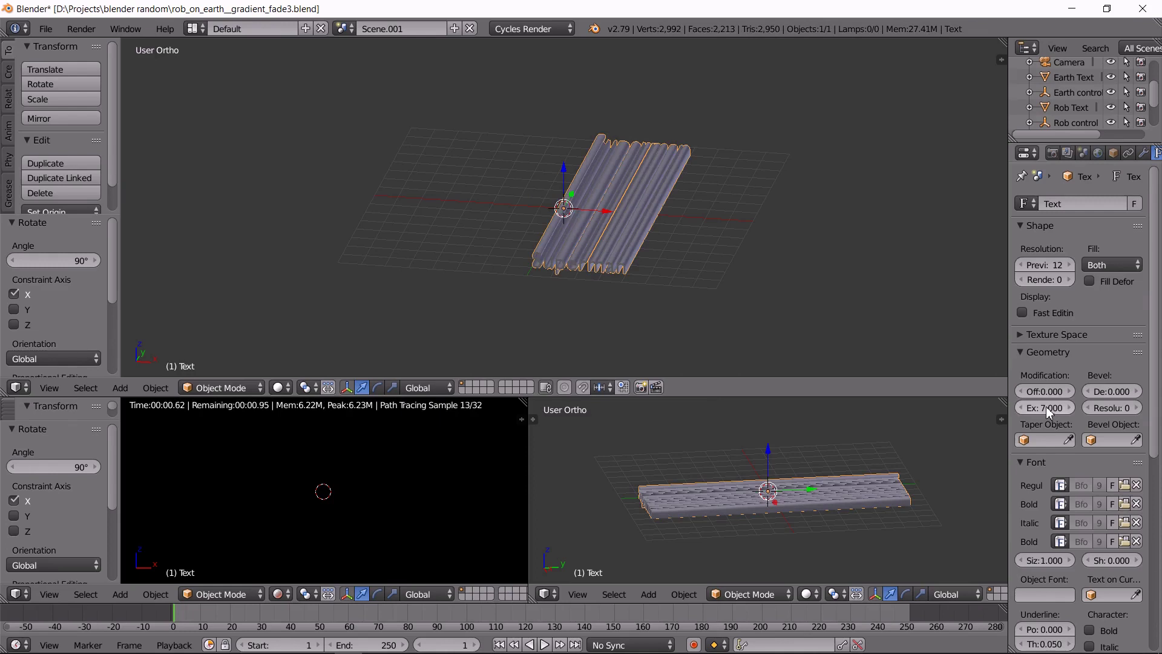
# Add a sphere-shaped empty at the origin of the extruded text
pyautogui.moveTo(684, 252); pyautogui.dragTo(675, 230, button='middle')
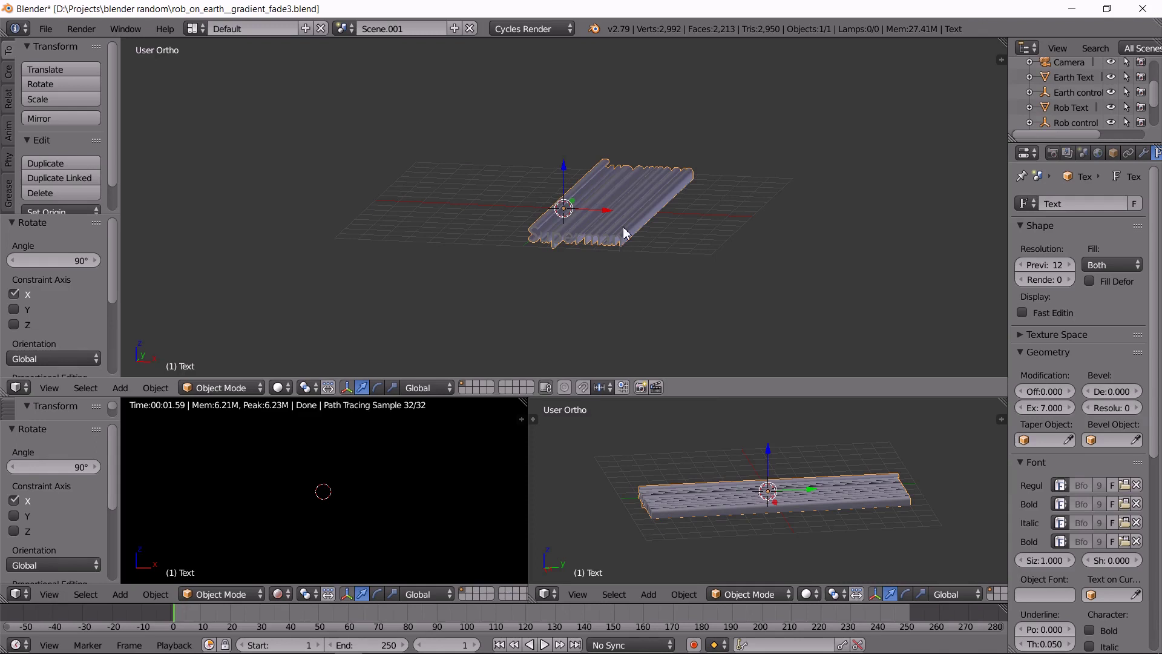
pyautogui.press('space')
pyautogui.write('a')
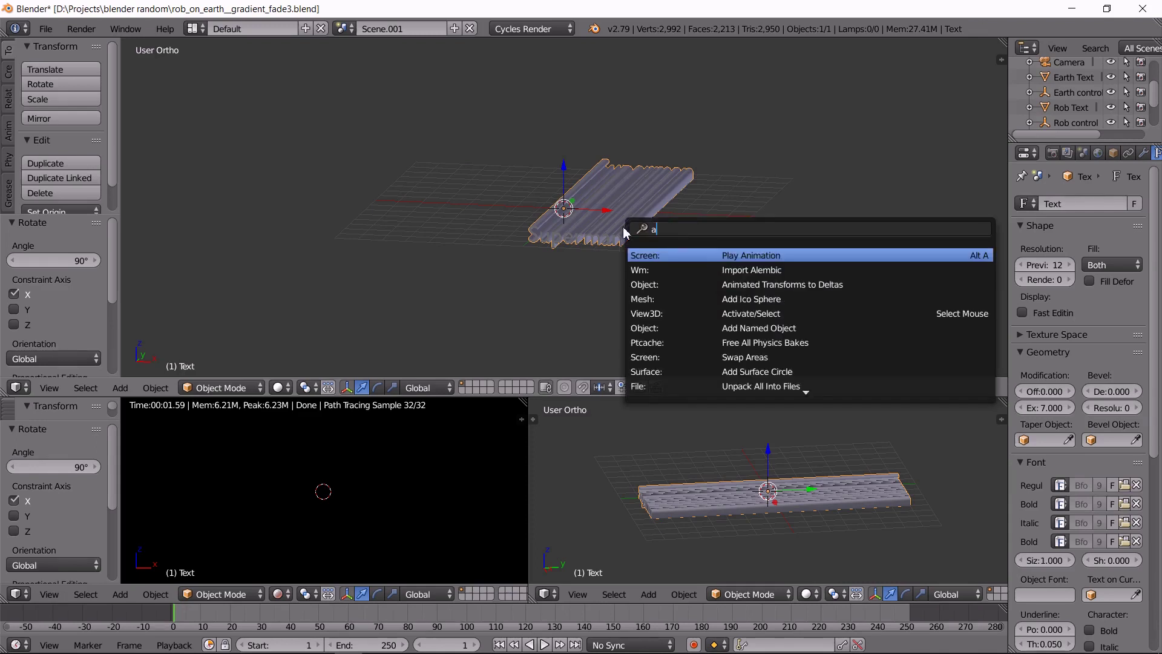
pyautogui.write('dd emp')
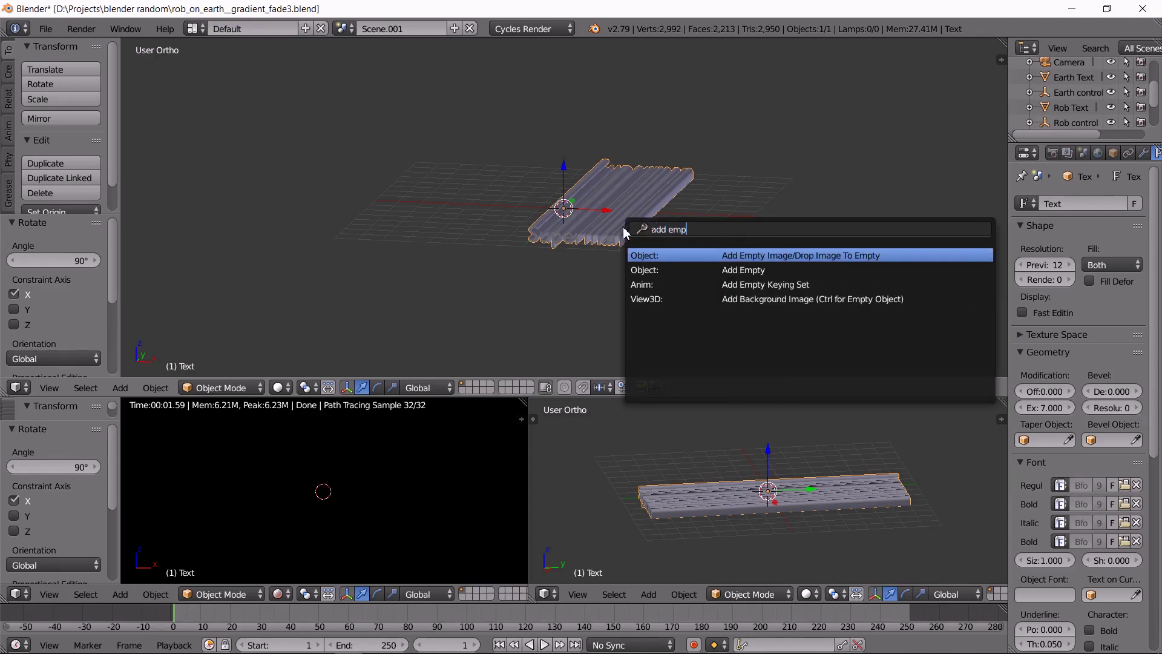
pyautogui.write('t')
pyautogui.click(708, 270)
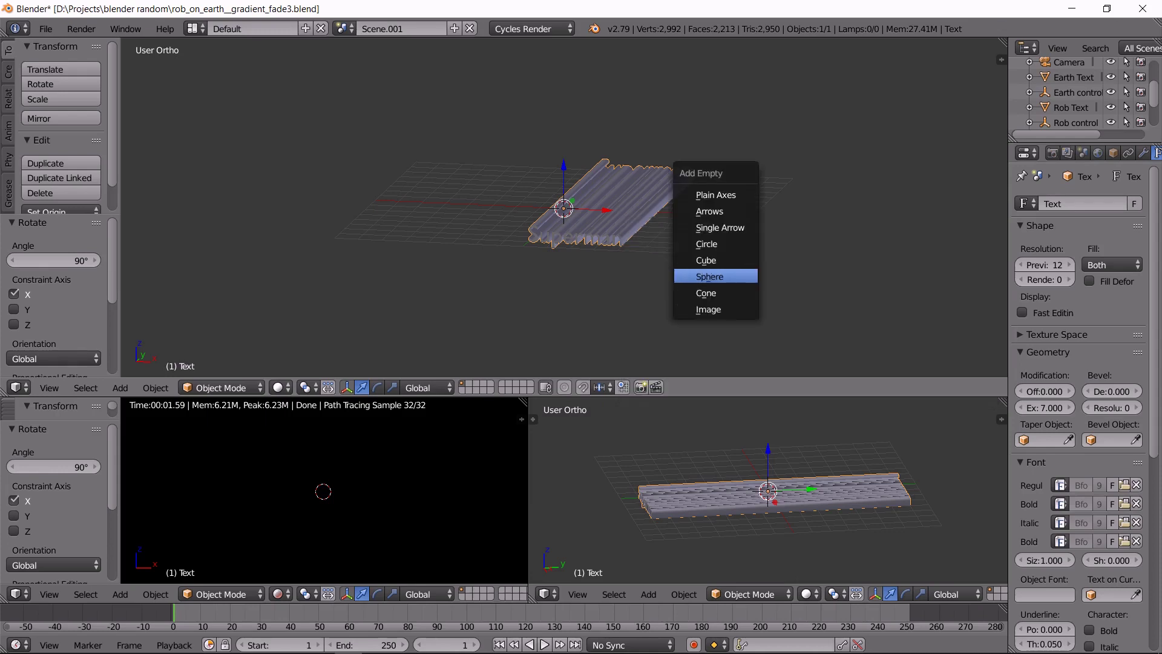
pyautogui.click(726, 277)
pyautogui.moveTo(604, 226); pyautogui.dragTo(558, 245, button='middle')
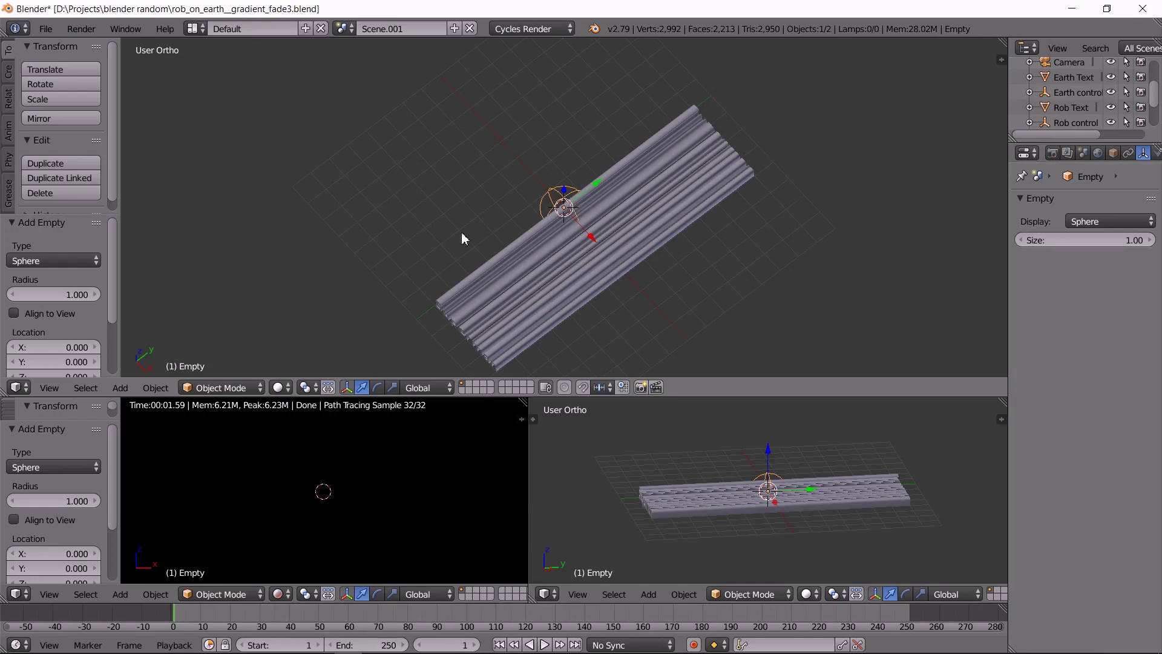
# Switch the large 3D View to the Node Editor and assign the existing Rob material to the Superman text
pyautogui.click(22, 388)
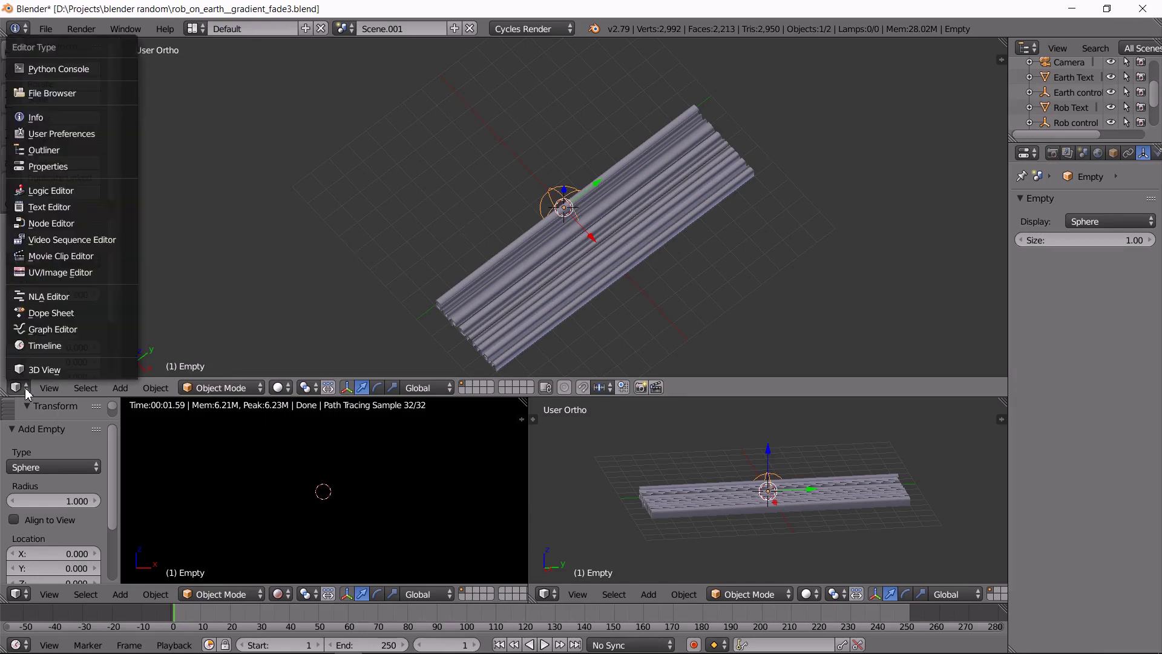
pyautogui.click(61, 224)
pyautogui.rightClick(678, 493)
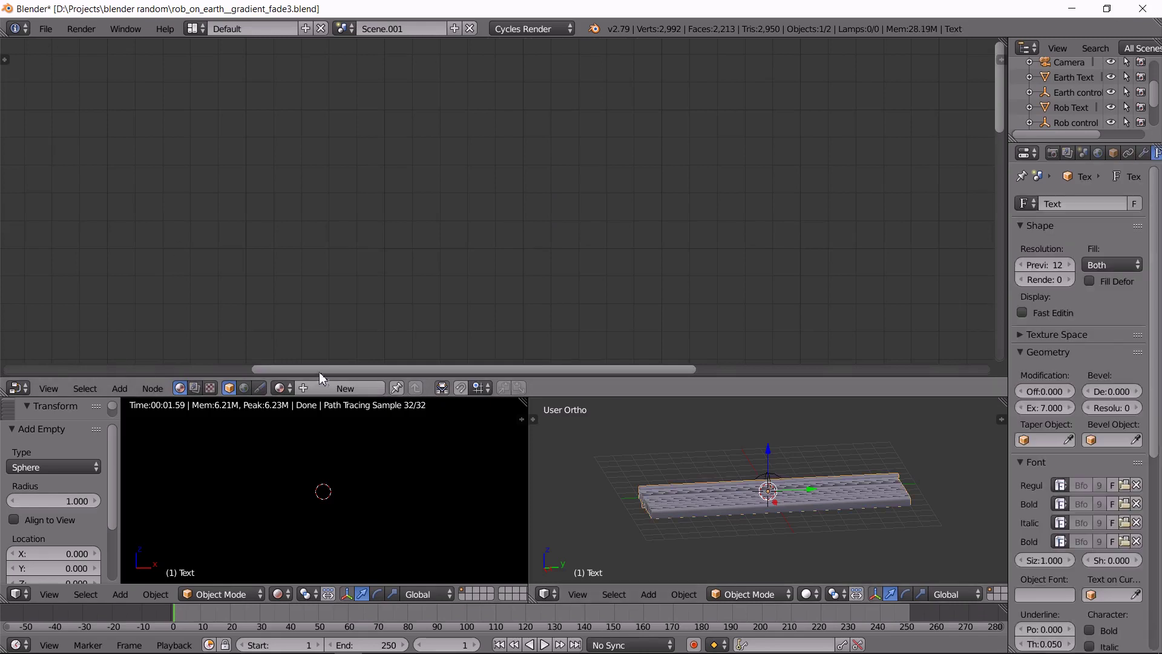
pyautogui.click(288, 388)
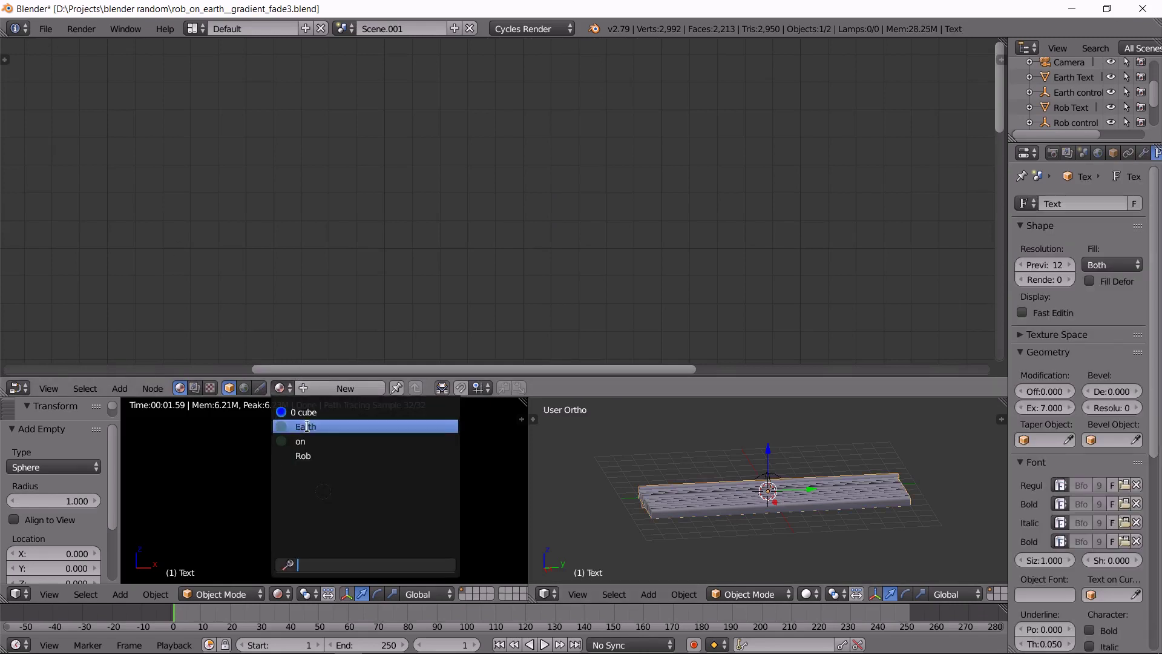
pyautogui.click(308, 457)
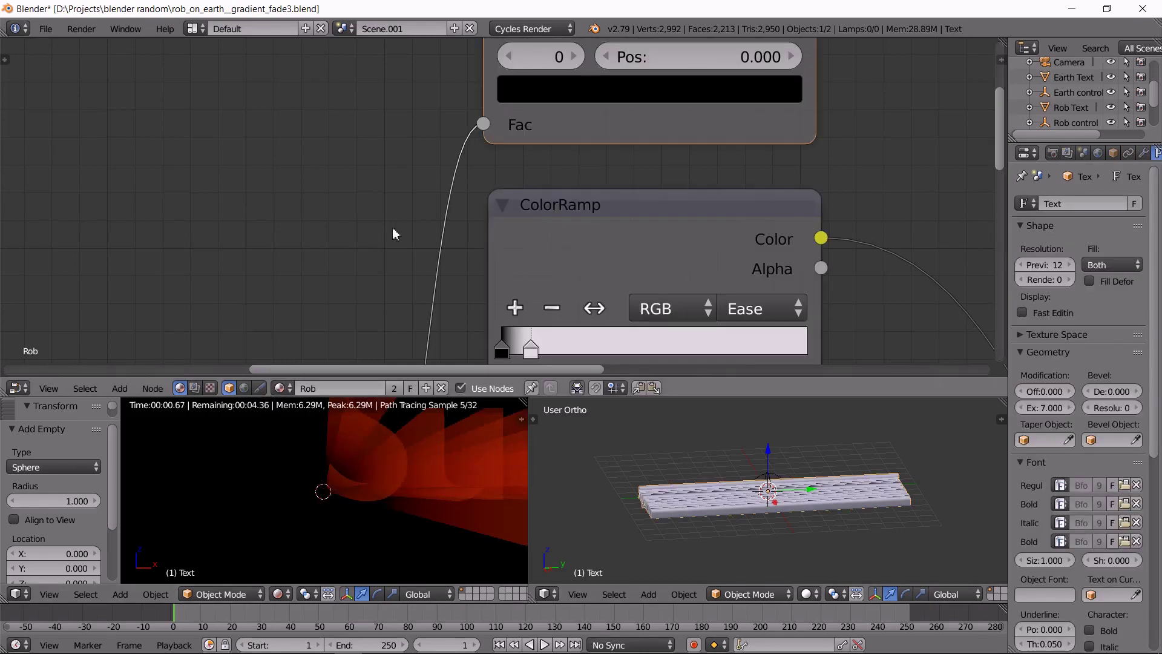
pyautogui.moveTo(445, 468); pyautogui.dragTo(405, 477, button='middle')
pyautogui.scroll(-2, 403, 483)
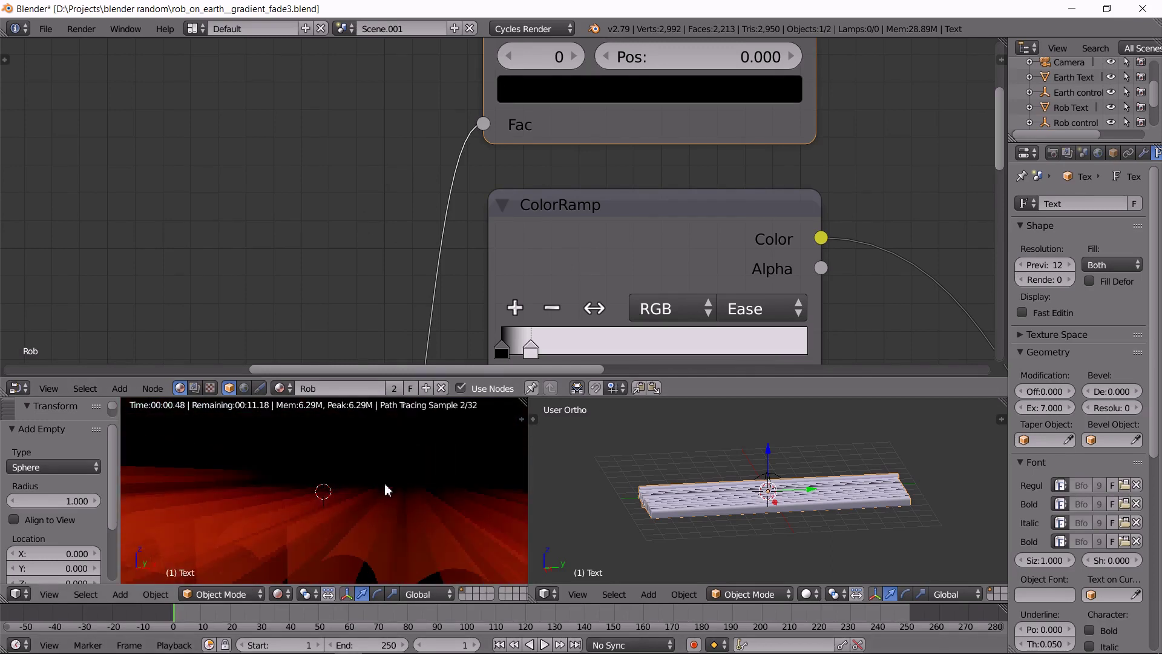
pyautogui.scroll(-3, 384, 488)
pyautogui.scroll(-6, 299, 213)
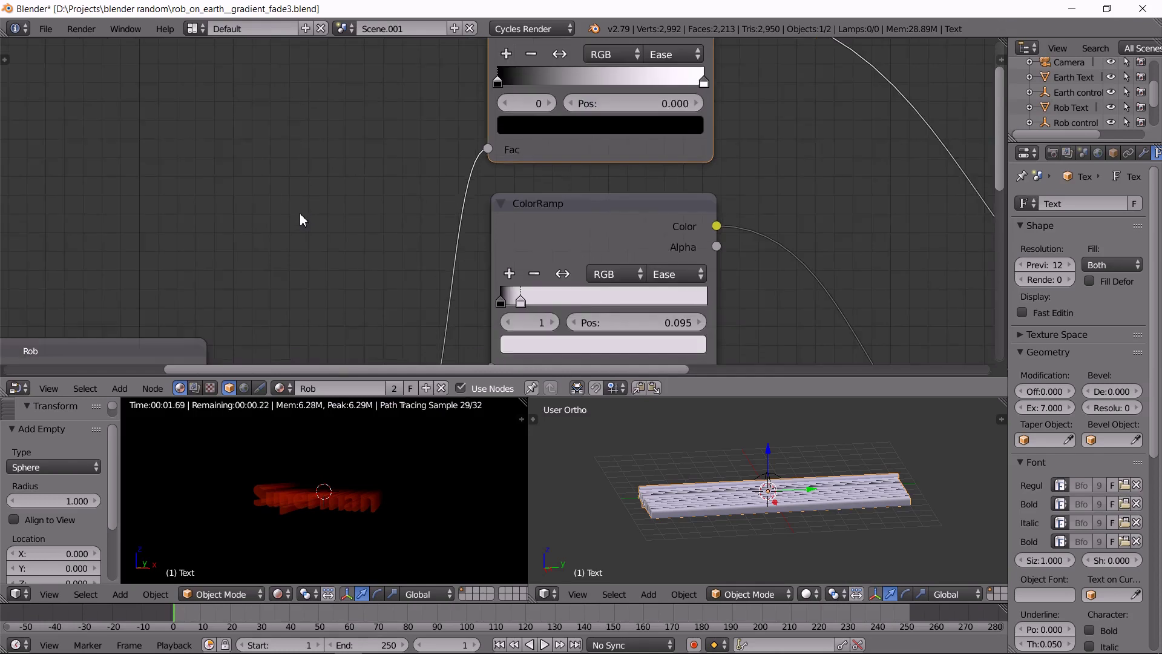
# Set the reference object of the Rob material's Texture Coordinate node to Empty
pyautogui.moveTo(254, 215); pyautogui.dragTo(300, 99, button='middle')
pyautogui.scroll(-2, 302, 121)
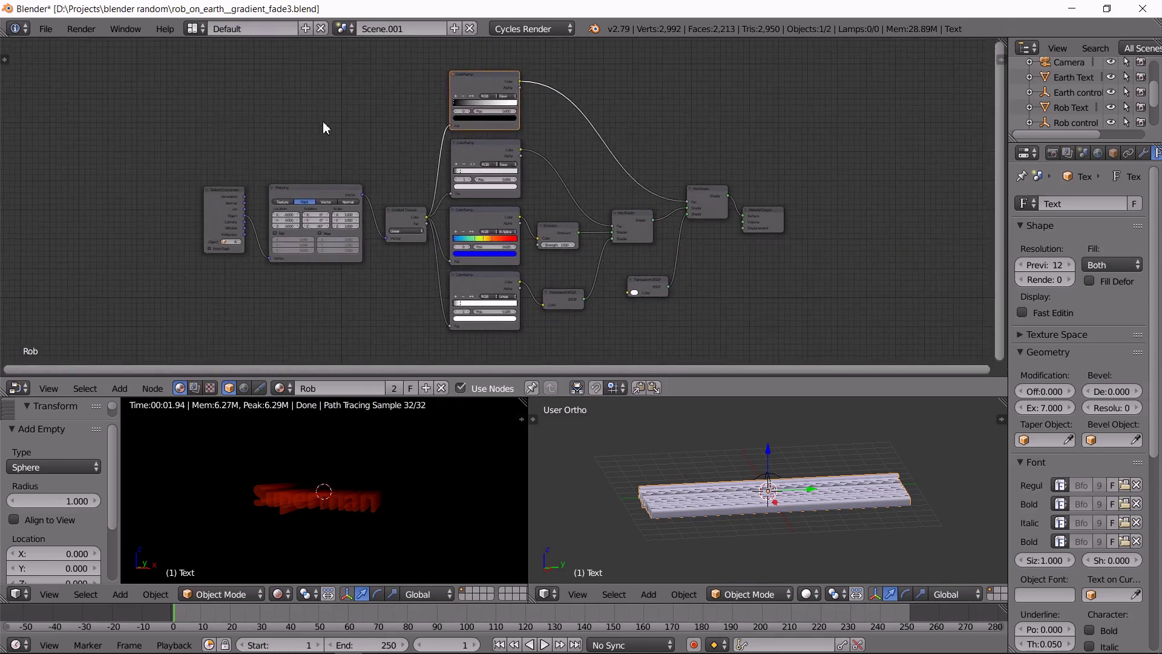
pyautogui.scroll(2, 321, 124)
pyautogui.scroll(3, 288, 139)
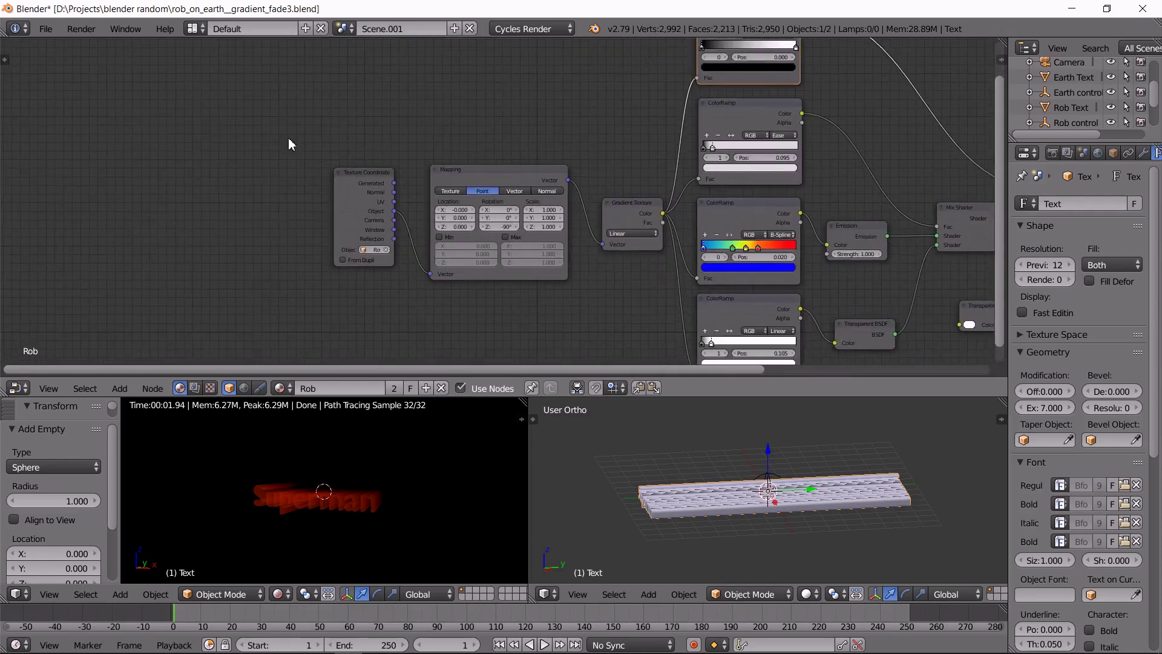
pyautogui.moveTo(301, 135); pyautogui.dragTo(445, 187, button='middle')
pyautogui.scroll(2, 448, 189)
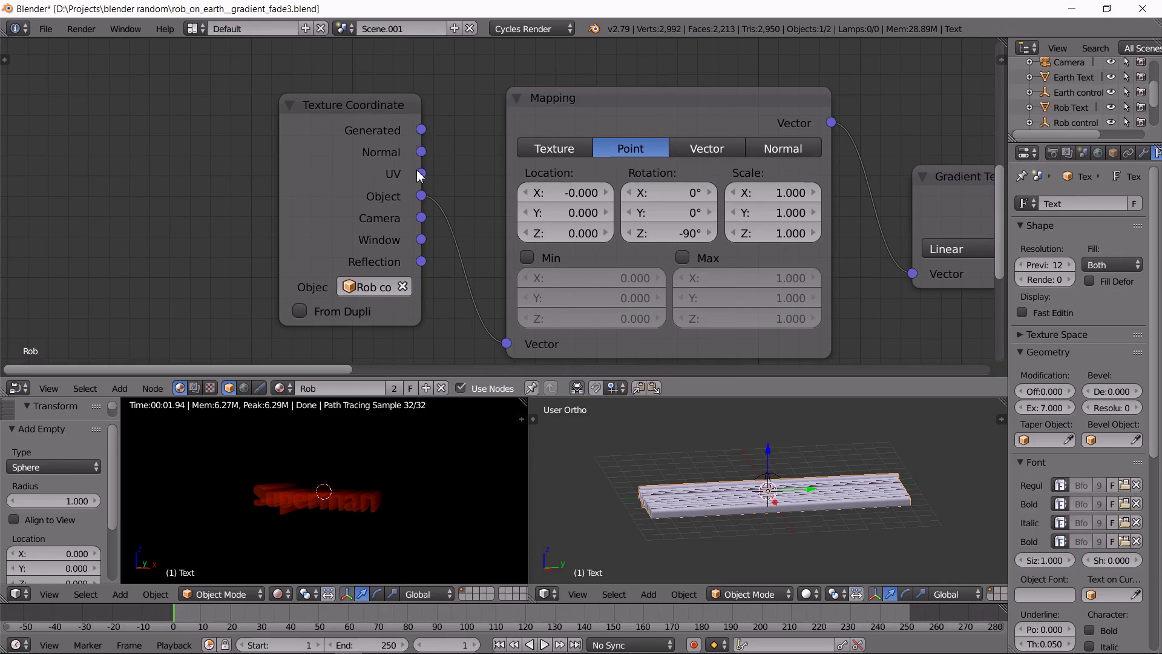
pyautogui.click(370, 288)
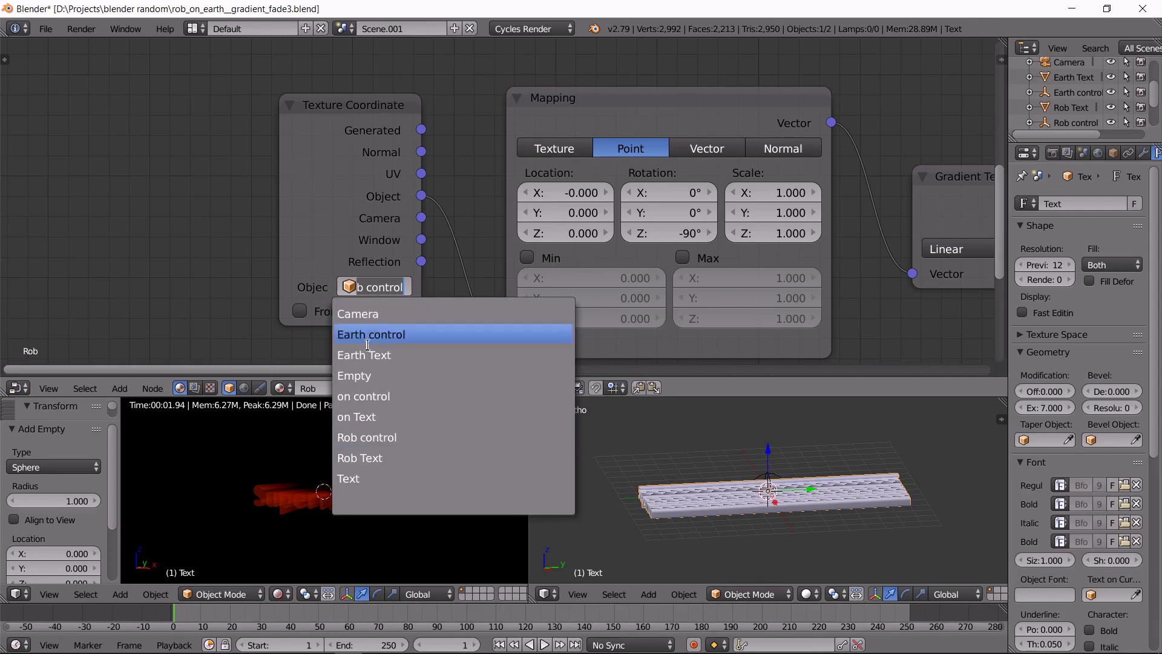
pyautogui.click(367, 375)
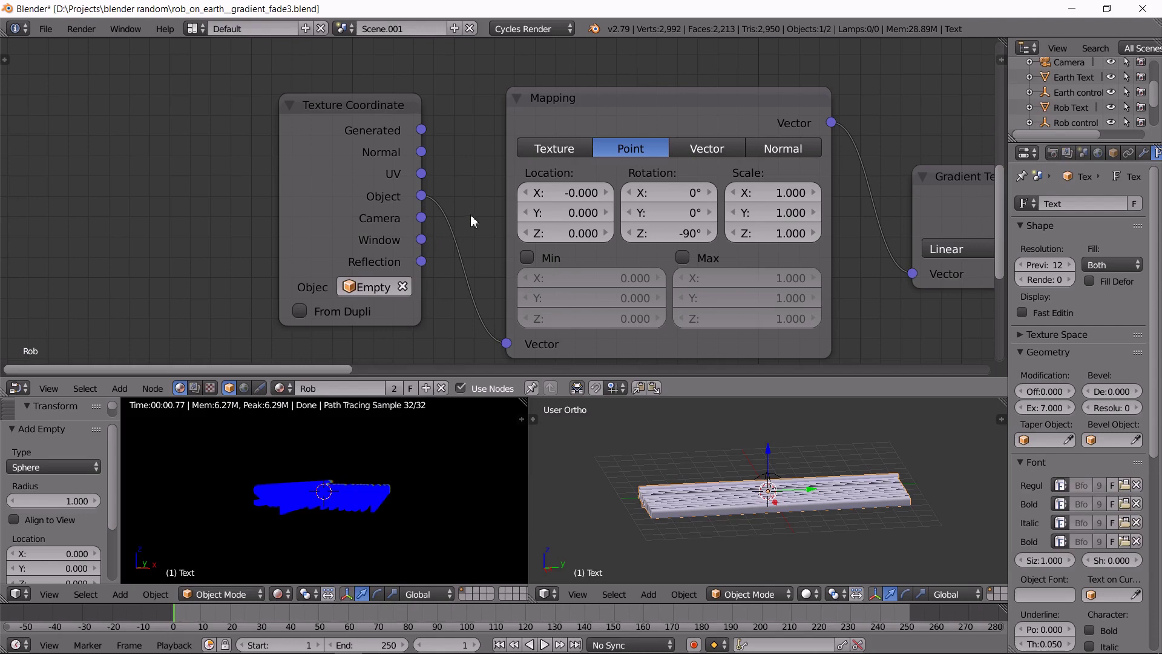
# Examine the Rob material's node chain from the Mapping and Gradient Texture nodes through the rainbow ColorRamp to the Emission and Mix Shader nodes
pyautogui.moveTo(470, 214); pyautogui.dragTo(241, 192, button='middle')
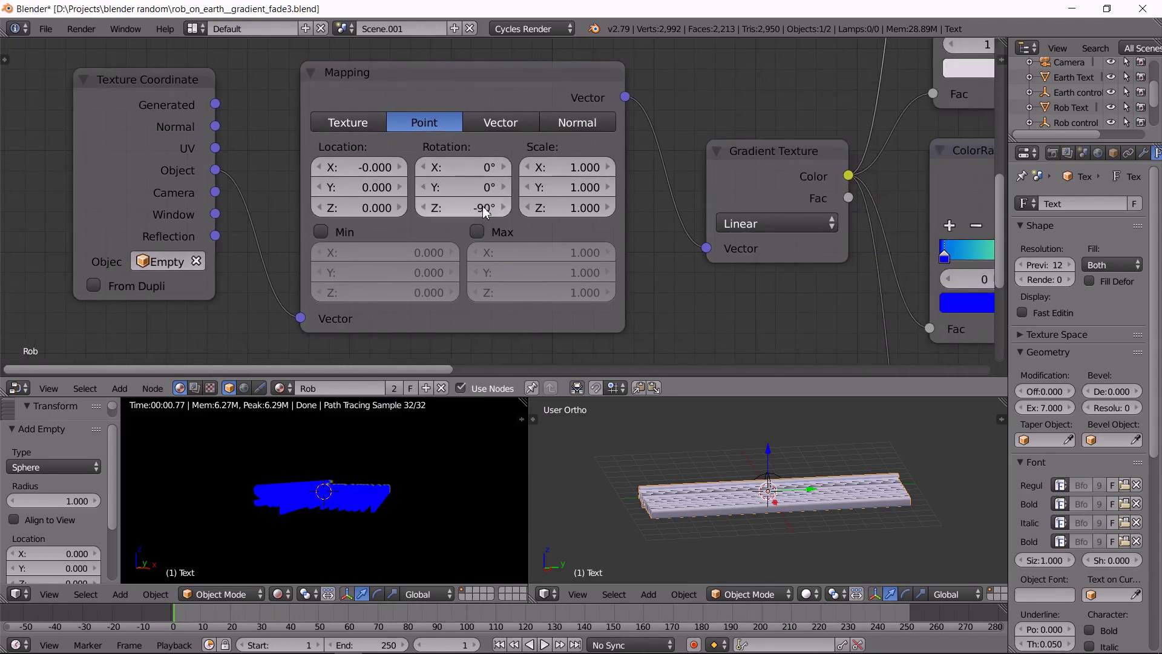
pyautogui.moveTo(663, 228); pyautogui.dragTo(334, 244, button='middle')
pyautogui.moveTo(302, 291); pyautogui.dragTo(180, 306, button='middle')
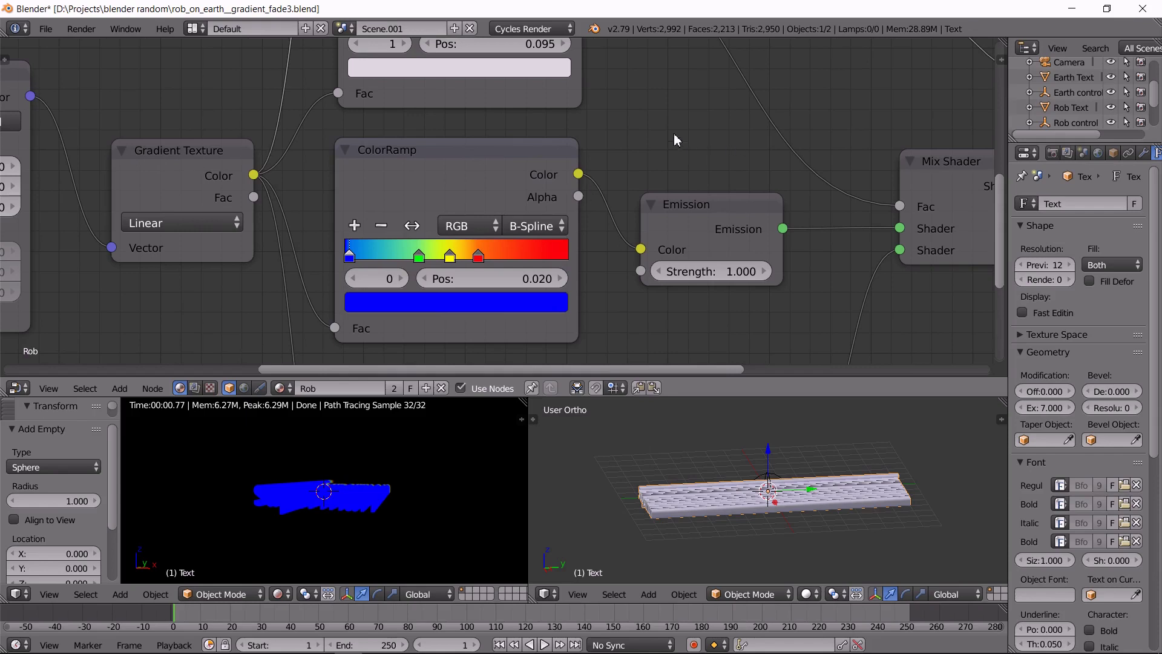
pyautogui.moveTo(677, 140); pyautogui.dragTo(560, 117, button='middle')
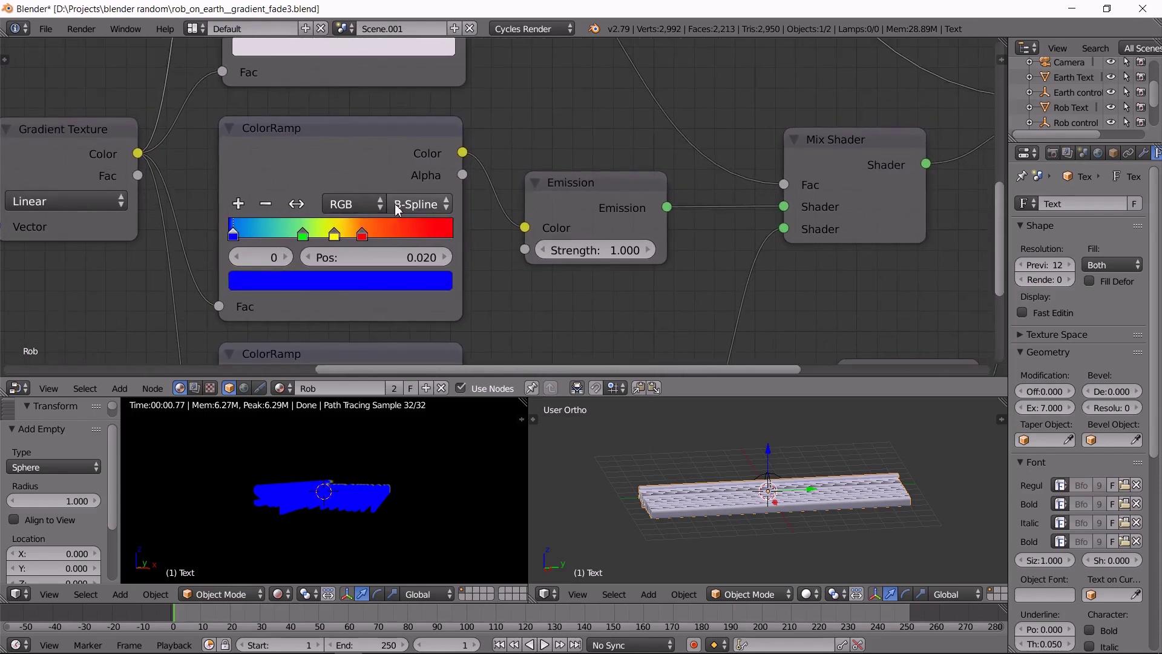
pyautogui.scroll(3, 257, 231)
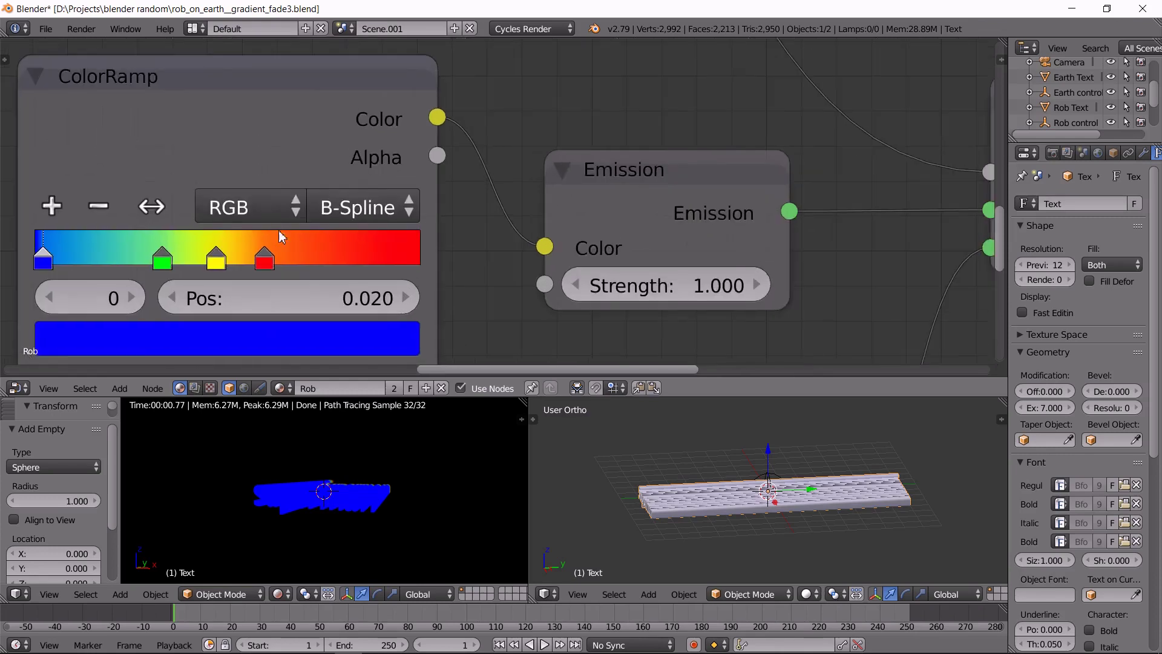
pyautogui.moveTo(530, 187); pyautogui.dragTo(611, 148, button='middle')
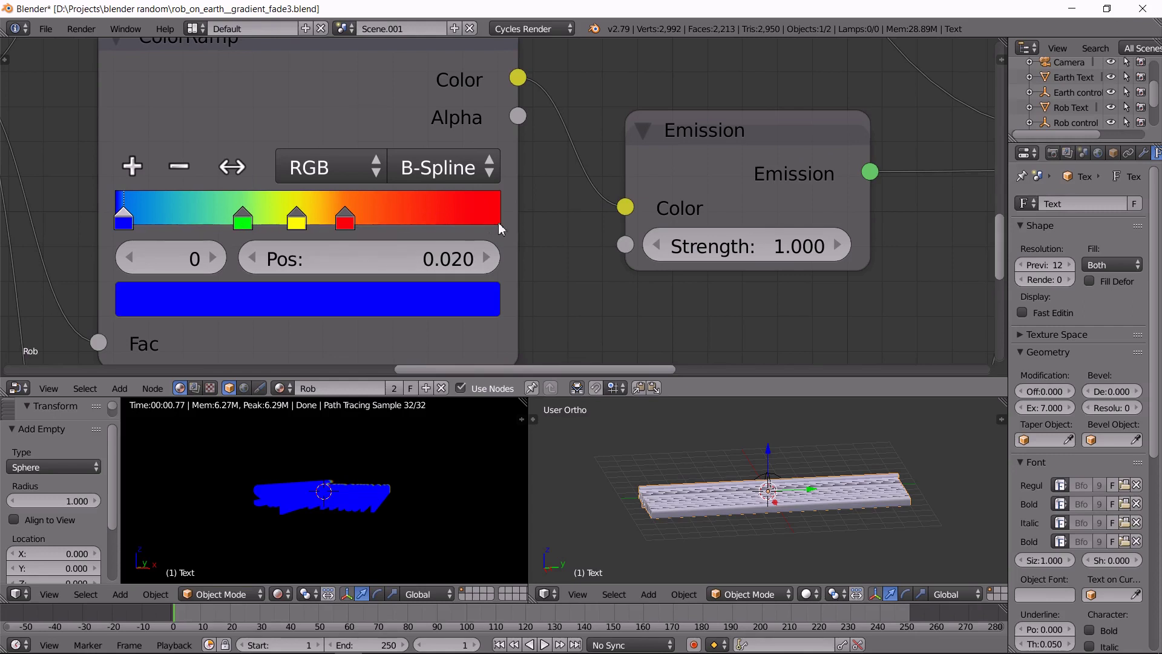
pyautogui.scroll(-3, 555, 225)
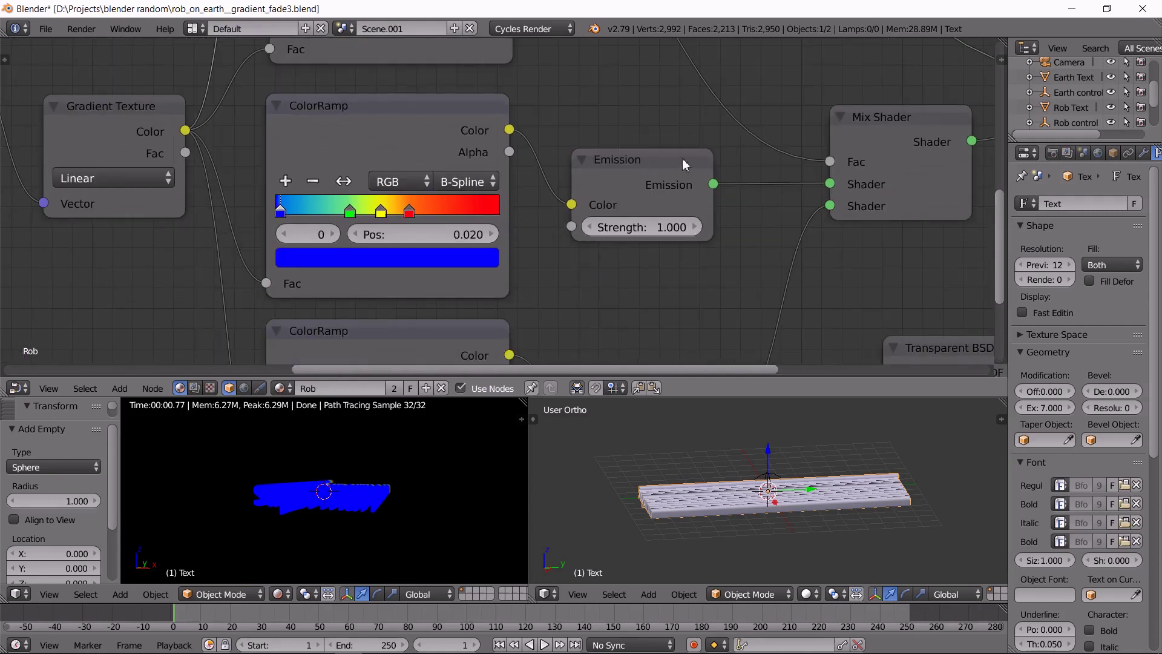
# Link the Emission node directly to the Material Output's Surface and inspect the rainbow gradient on the text in the rendered preview
pyautogui.moveTo(761, 229); pyautogui.dragTo(511, 245, button='middle')
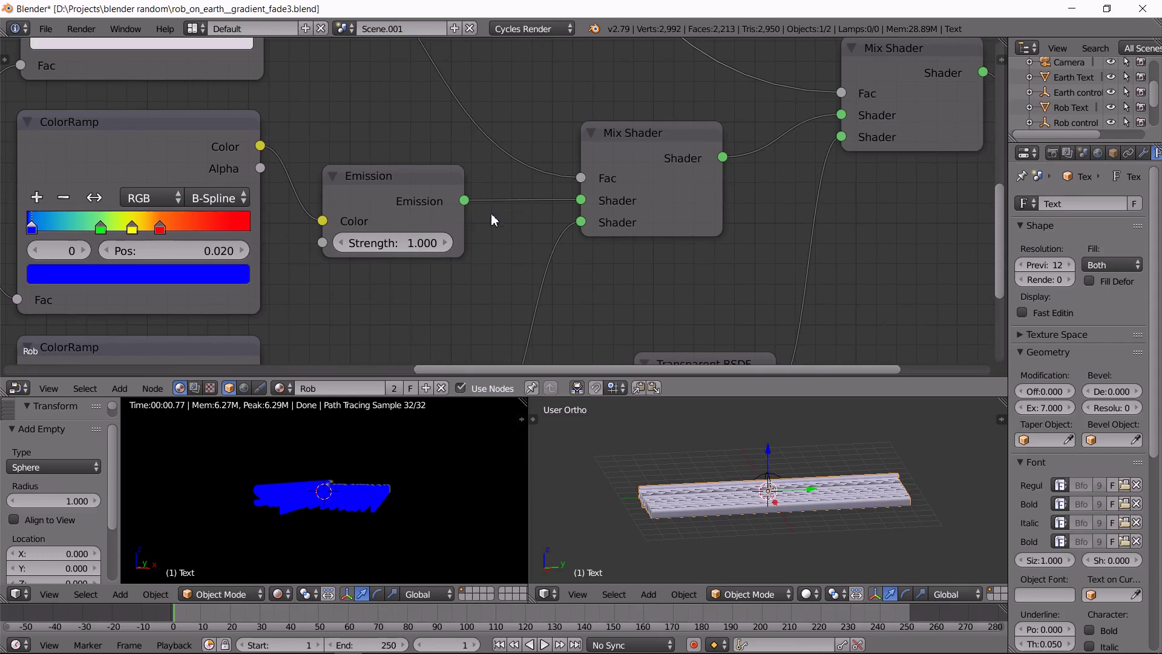
pyautogui.scroll(-1, 491, 219)
pyautogui.moveTo(471, 200); pyautogui.dragTo(961, 172)
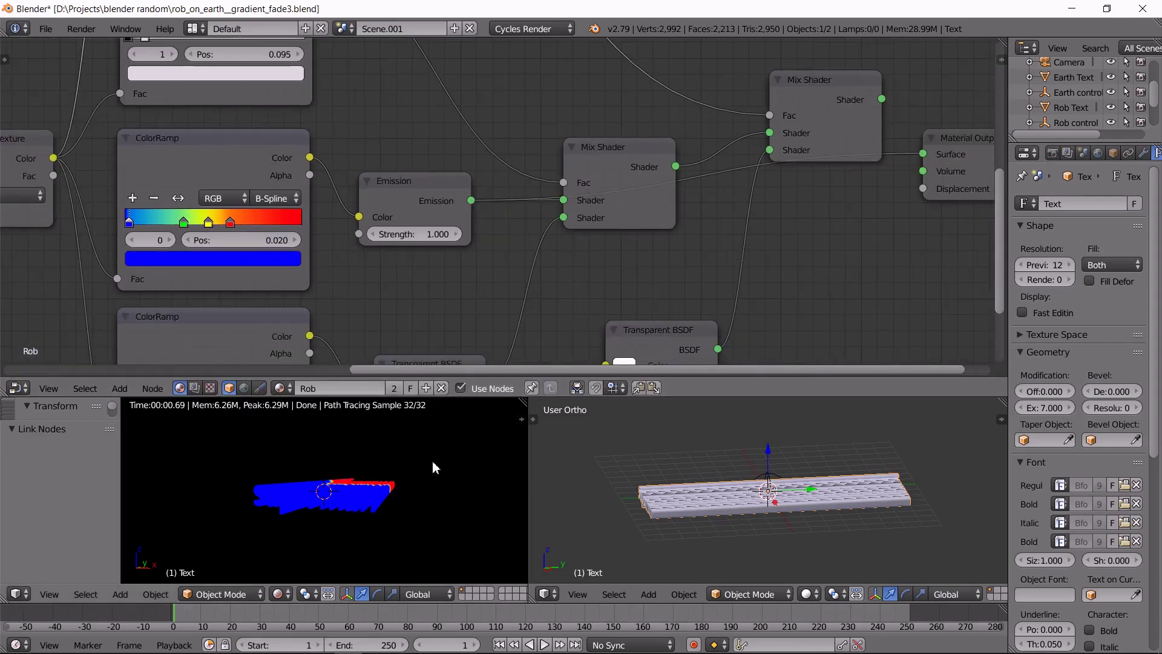
pyautogui.moveTo(433, 467); pyautogui.dragTo(315, 511, button='middle')
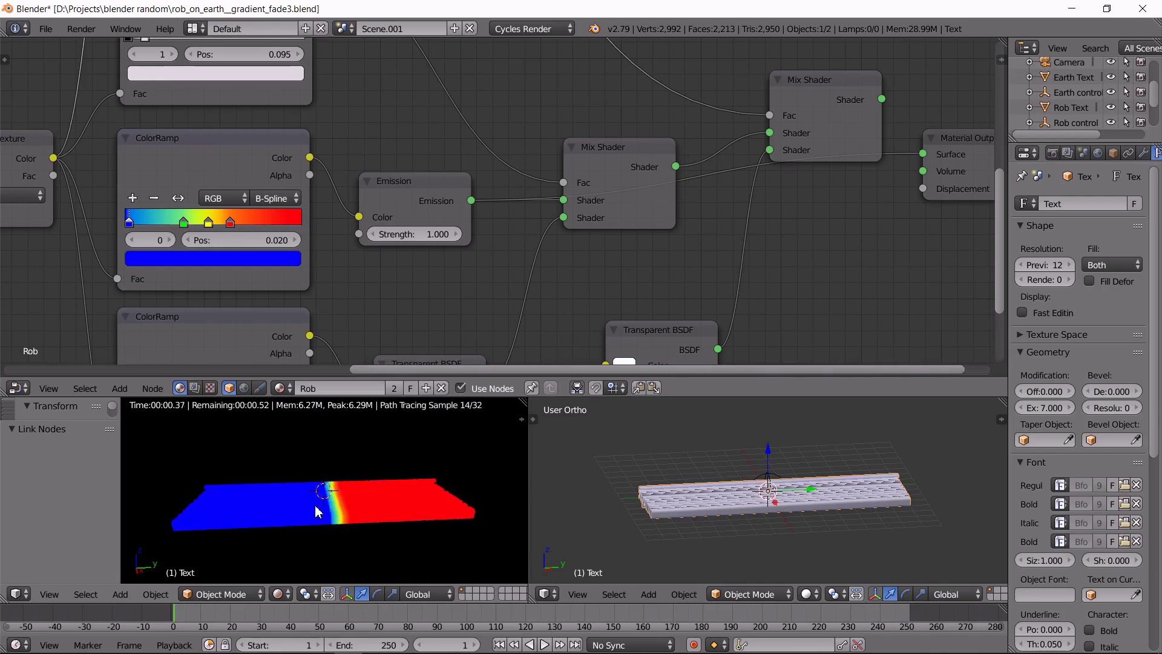
pyautogui.scroll(2, 330, 511)
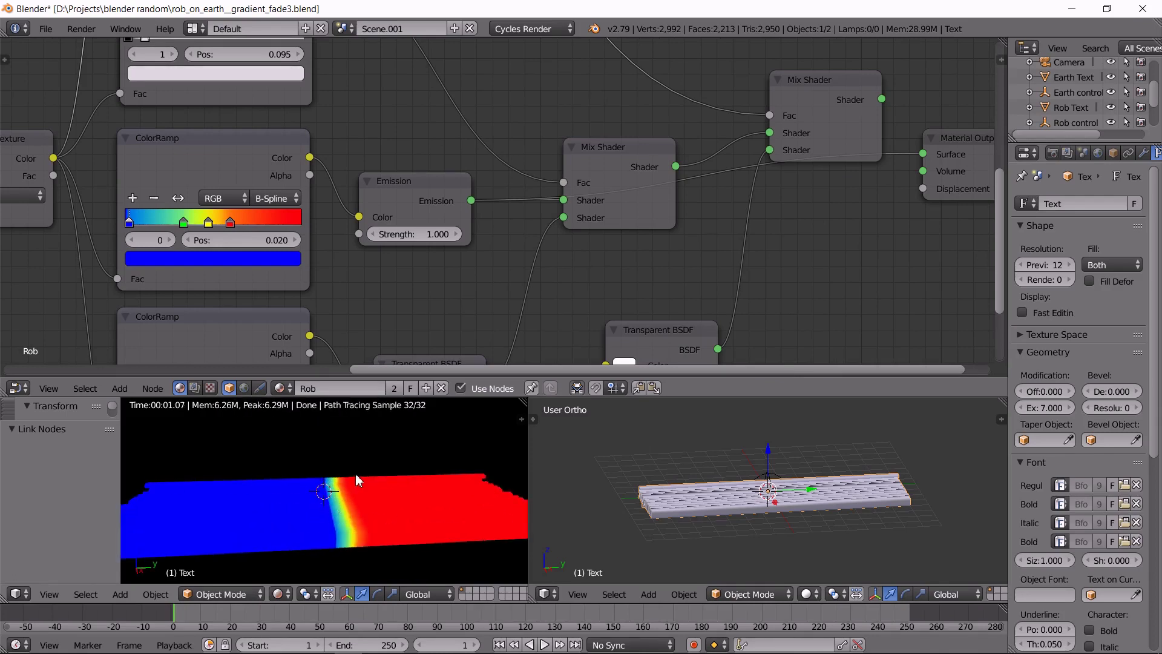
pyautogui.scroll(1, 350, 498)
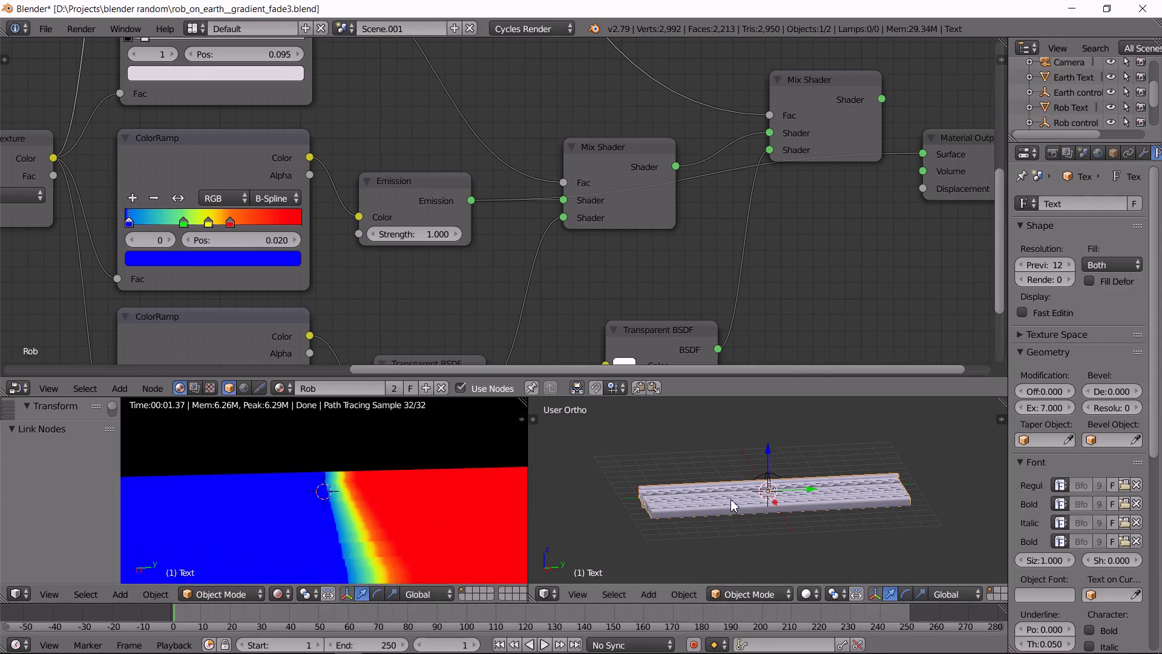
# Move the Superman text about 6.9 units along the global Y axis so that it starts at the empty
pyautogui.press('g')
pyautogui.press('y')
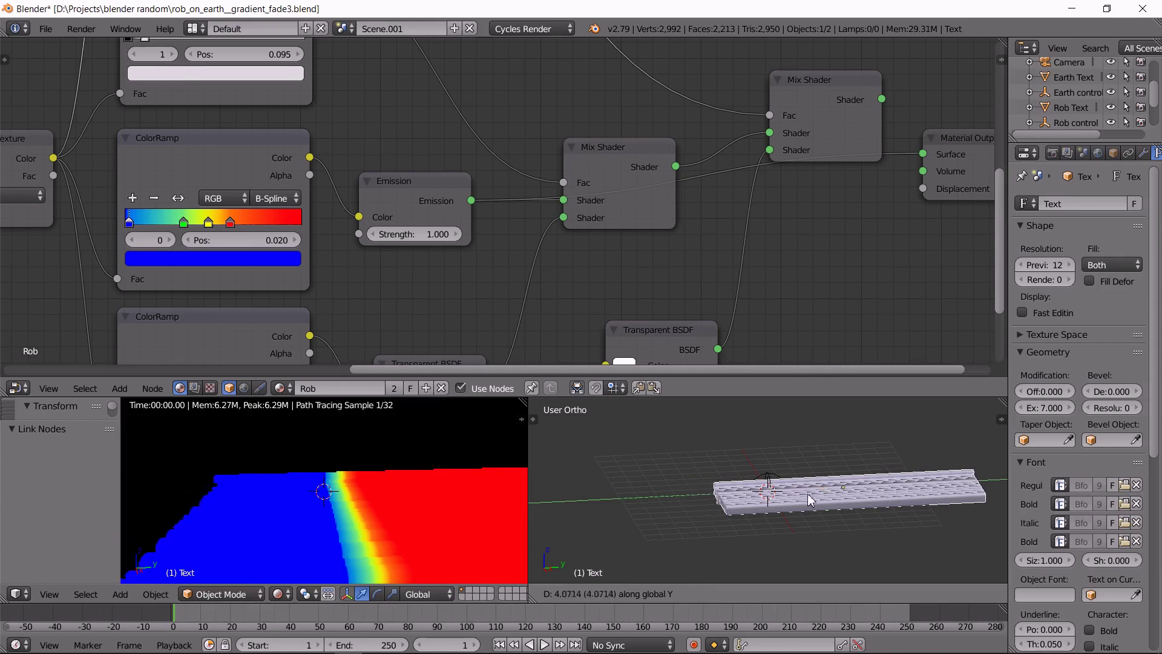
pyautogui.click(859, 493)
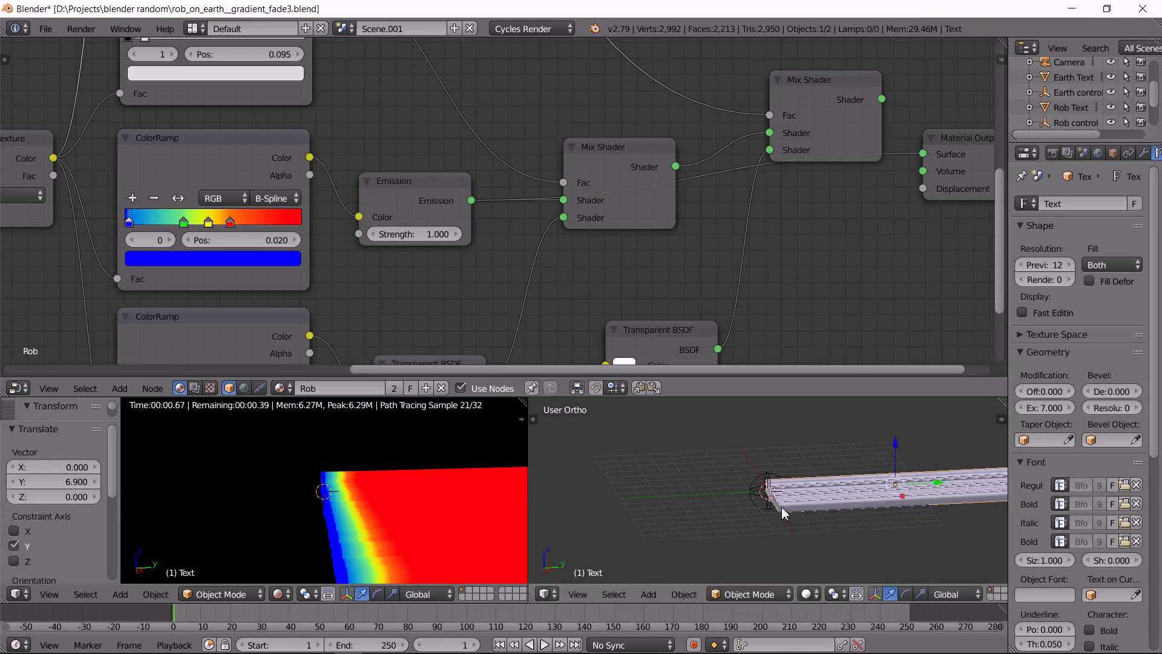
pyautogui.rightClick(758, 489)
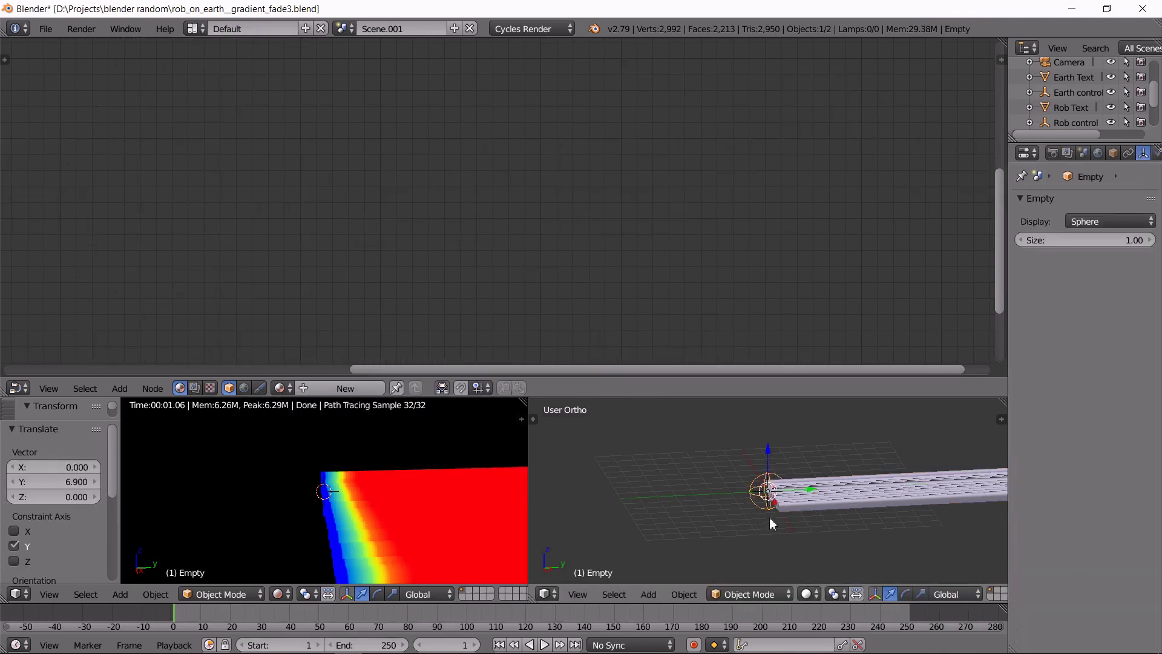
pyautogui.moveTo(768, 516); pyautogui.dragTo(797, 498, button='middle')
pyautogui.rightClick(798, 499)
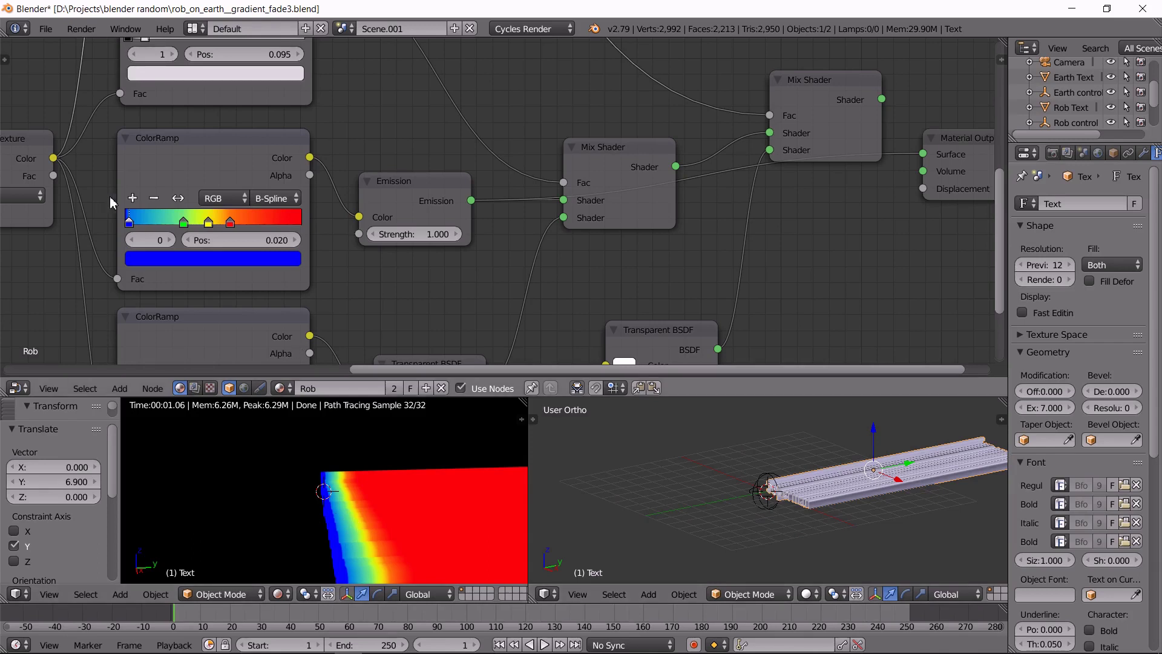
# Scale the sphere empty by about 11.6 along the global Y axis to spread the rainbow gradient over the whole text
pyautogui.scroll(1, 142, 220)
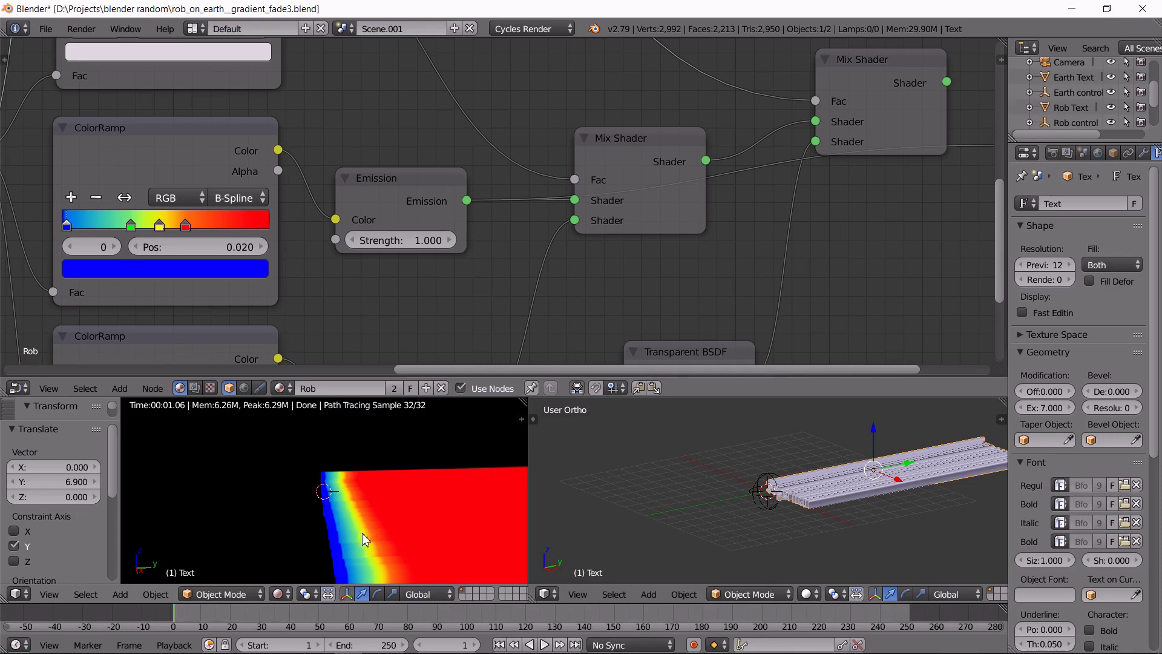
pyautogui.scroll(-2, 405, 511)
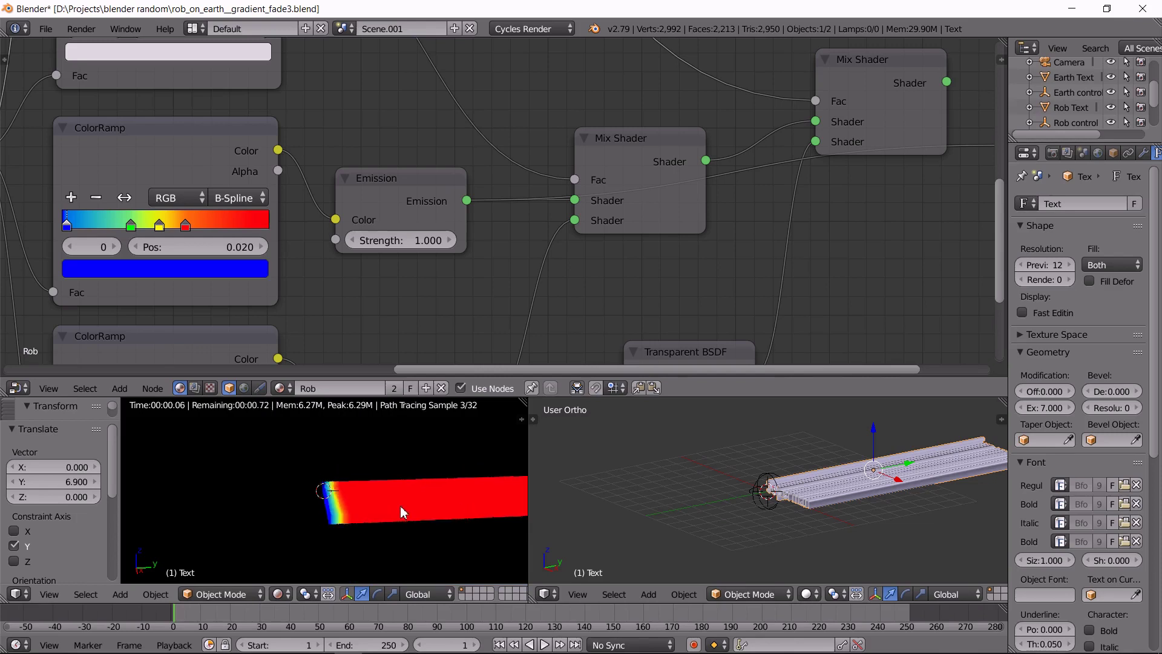
pyautogui.scroll(-1, 441, 495)
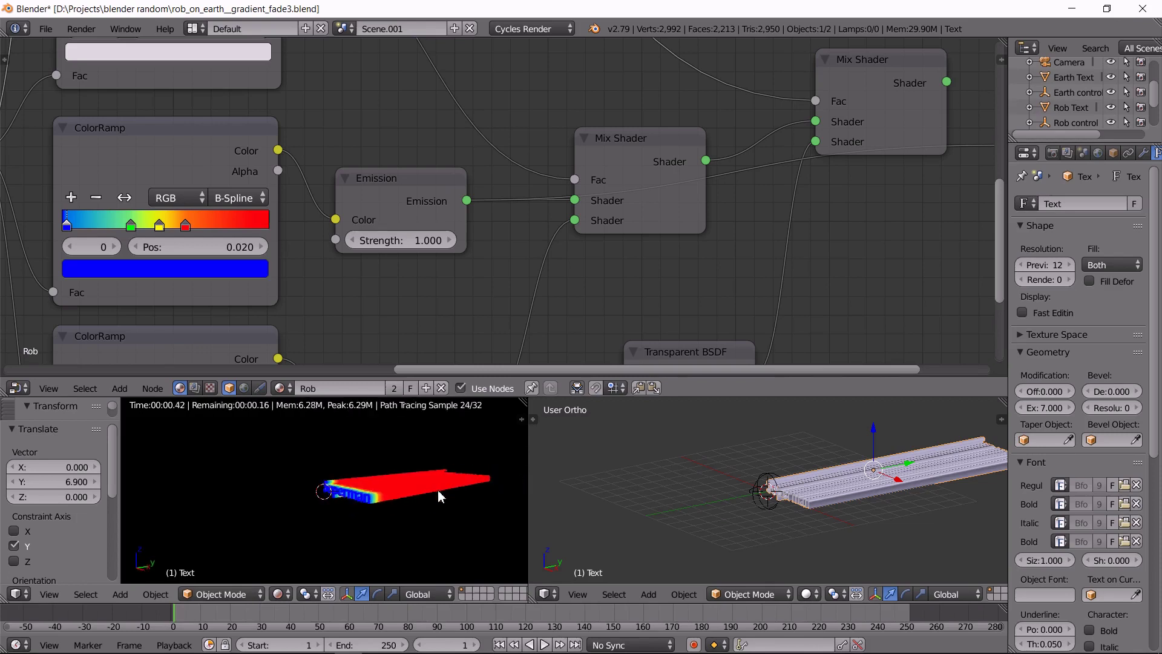
pyautogui.rightClick(762, 482)
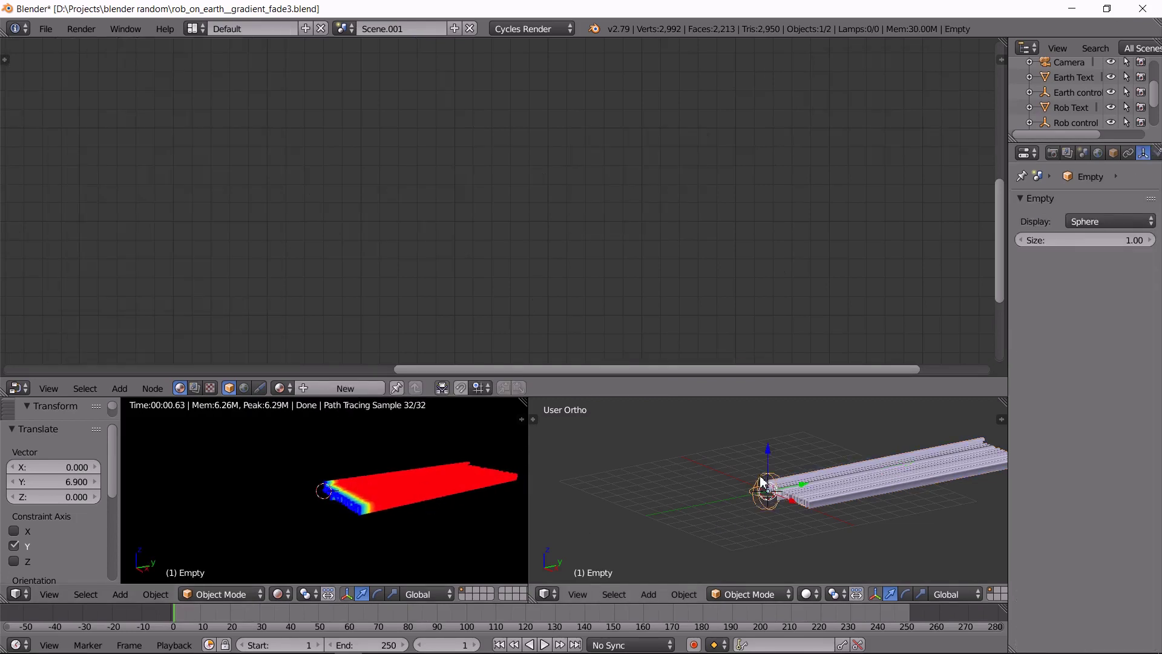
pyautogui.press('s')
pyautogui.press('y')
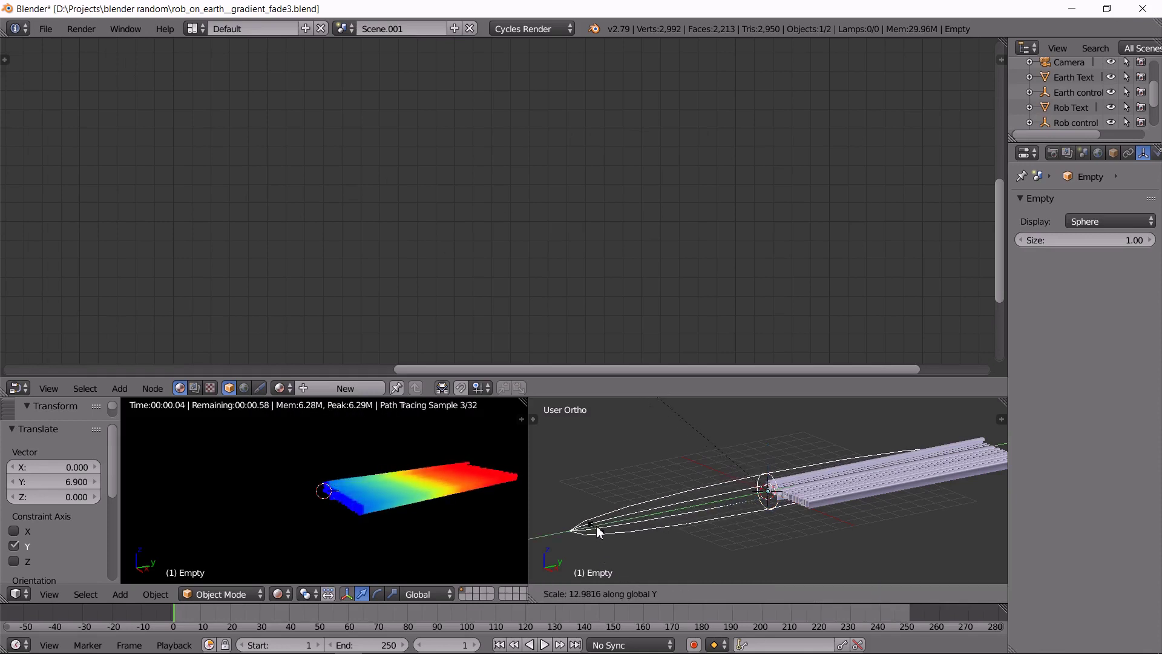
pyautogui.click(620, 539)
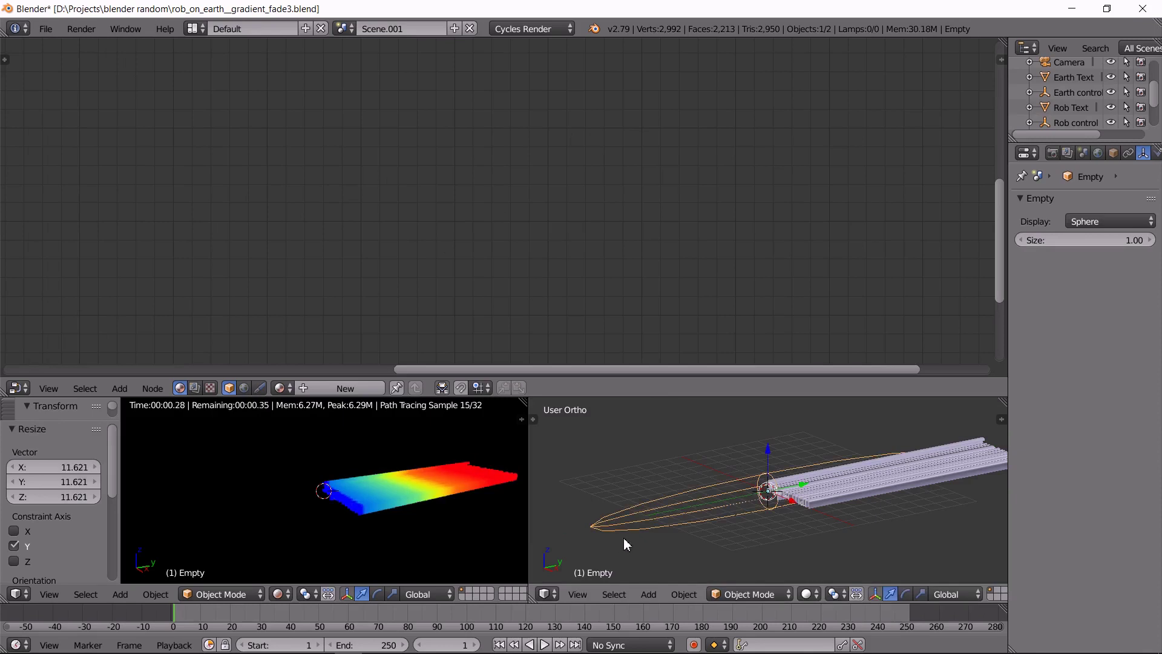
# Select the Superman text again and link the first Mix Shader, which combines Emission and Transparent BSDF, to the Material Output's Surface
pyautogui.rightClick(862, 483)
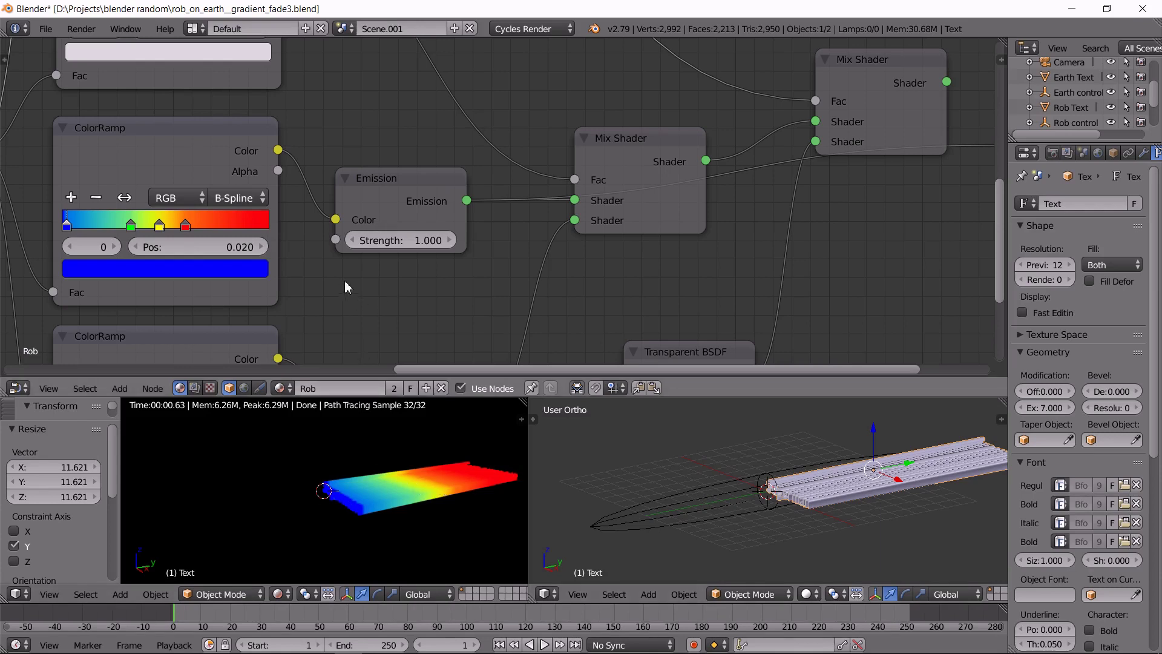
pyautogui.scroll(-1, 351, 292)
pyautogui.moveTo(353, 299); pyautogui.dragTo(368, 145, button='middle')
pyautogui.scroll(3, 375, 492)
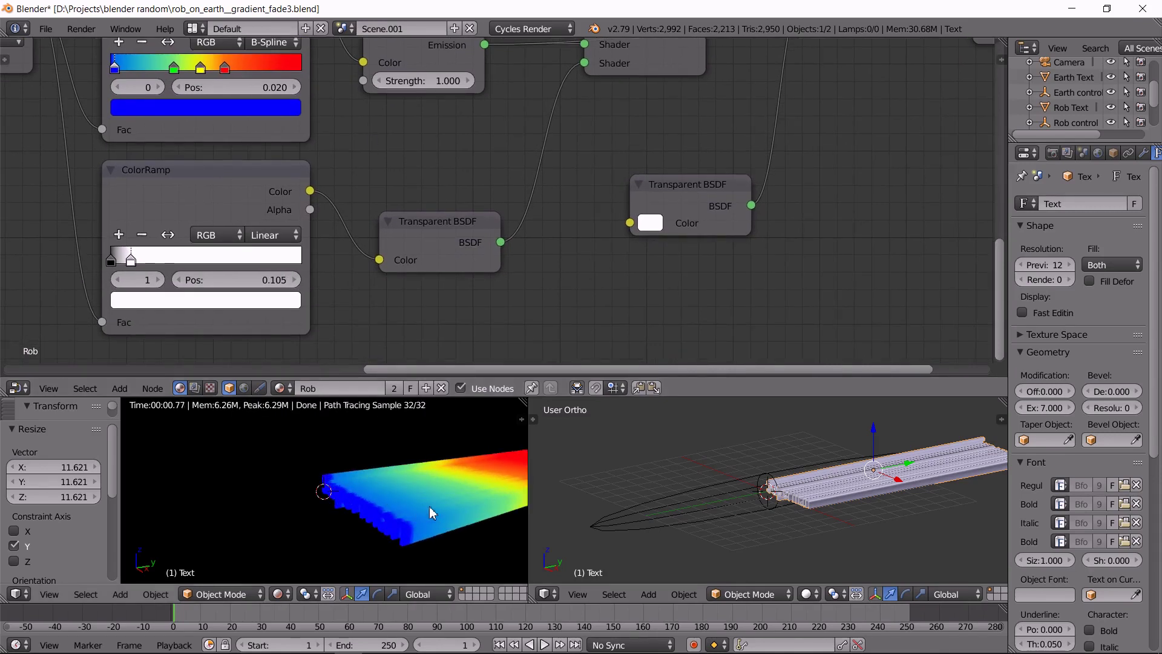
pyautogui.keyDown('shift'); pyautogui.moveTo(430, 506); pyautogui.dragTo(274, 504, button='middle'); pyautogui.keyUp('shift')
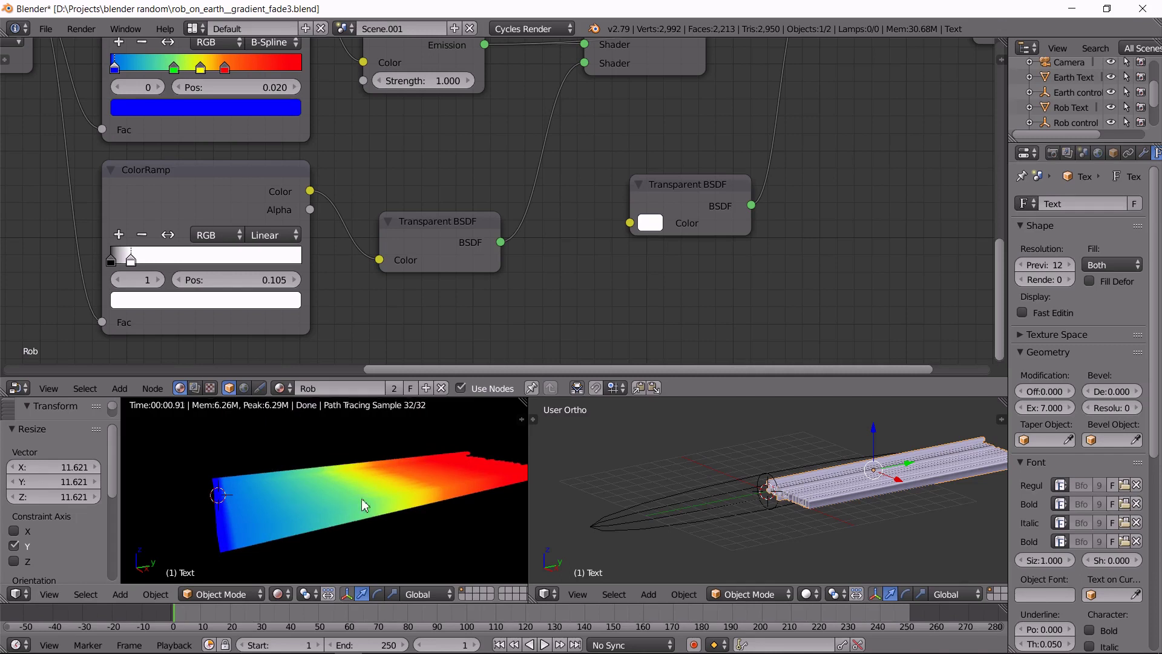
pyautogui.moveTo(361, 498); pyautogui.dragTo(358, 472, button='middle')
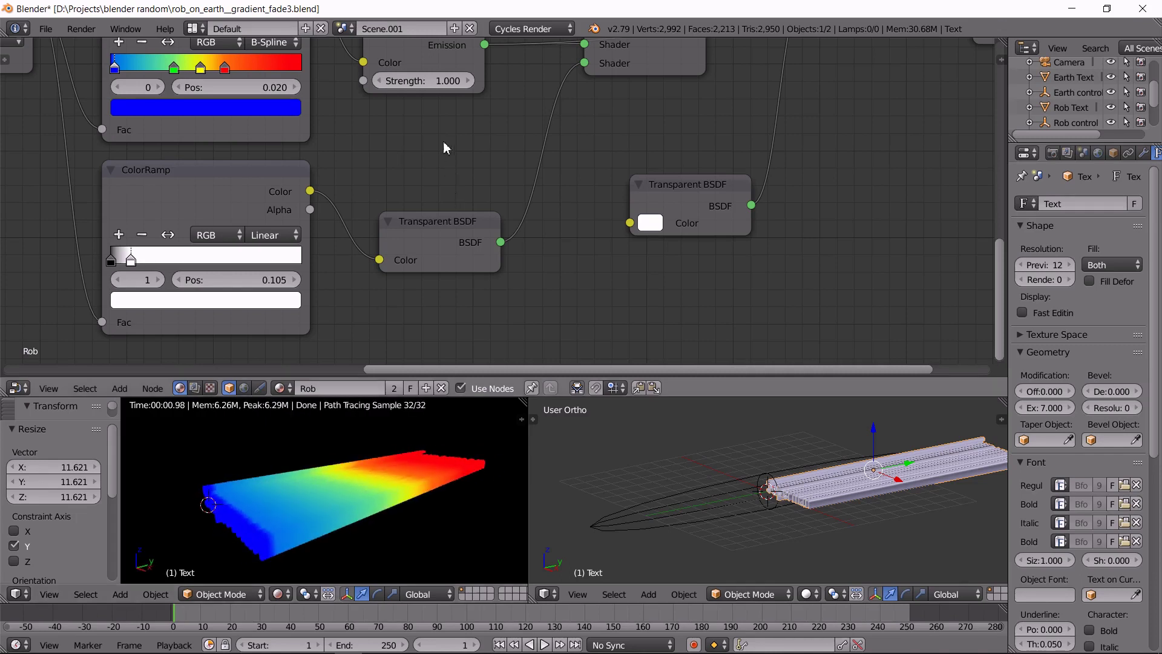
pyautogui.moveTo(444, 145); pyautogui.dragTo(446, 223, button='middle')
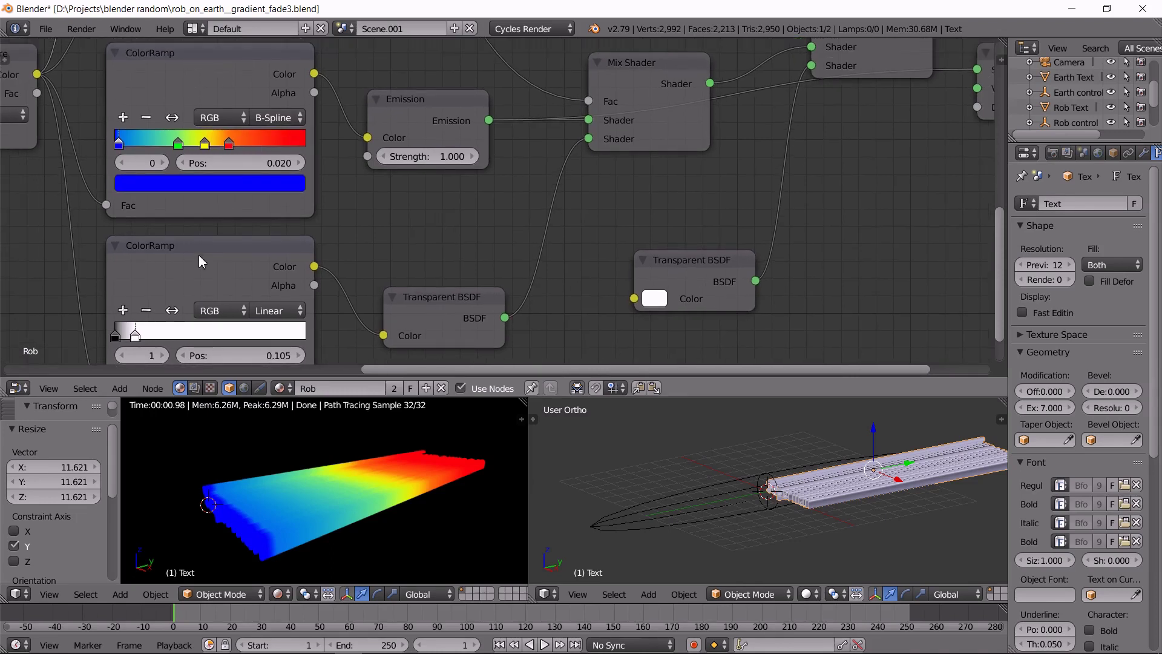
pyautogui.scroll(-3, 414, 198)
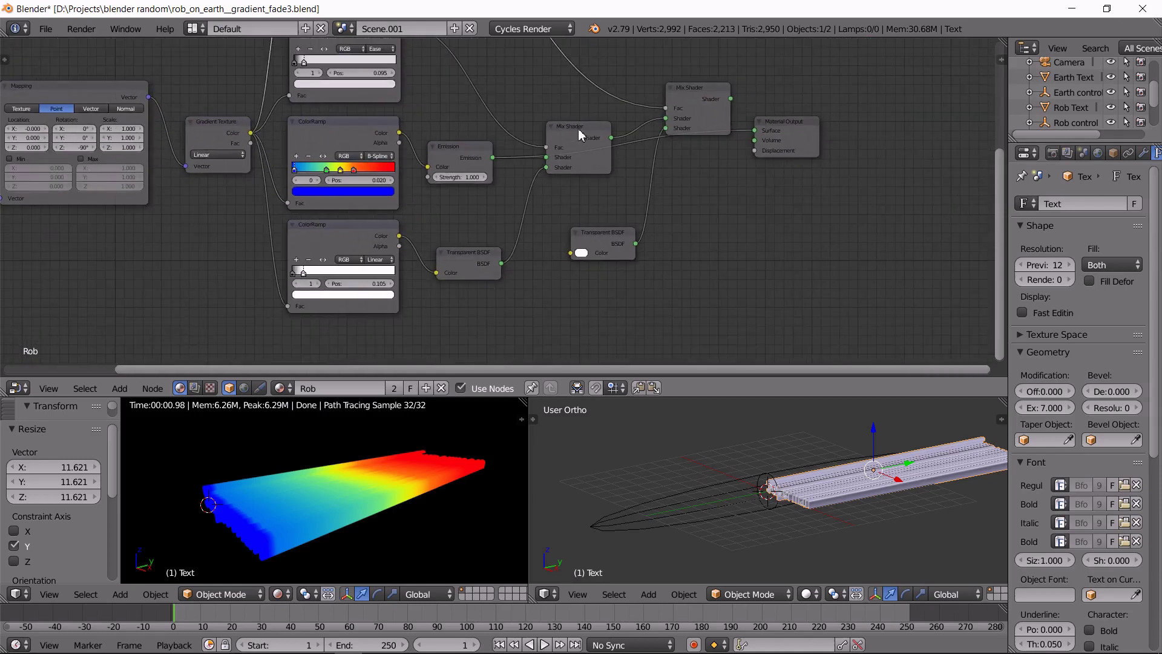
pyautogui.moveTo(610, 136); pyautogui.dragTo(754, 130)
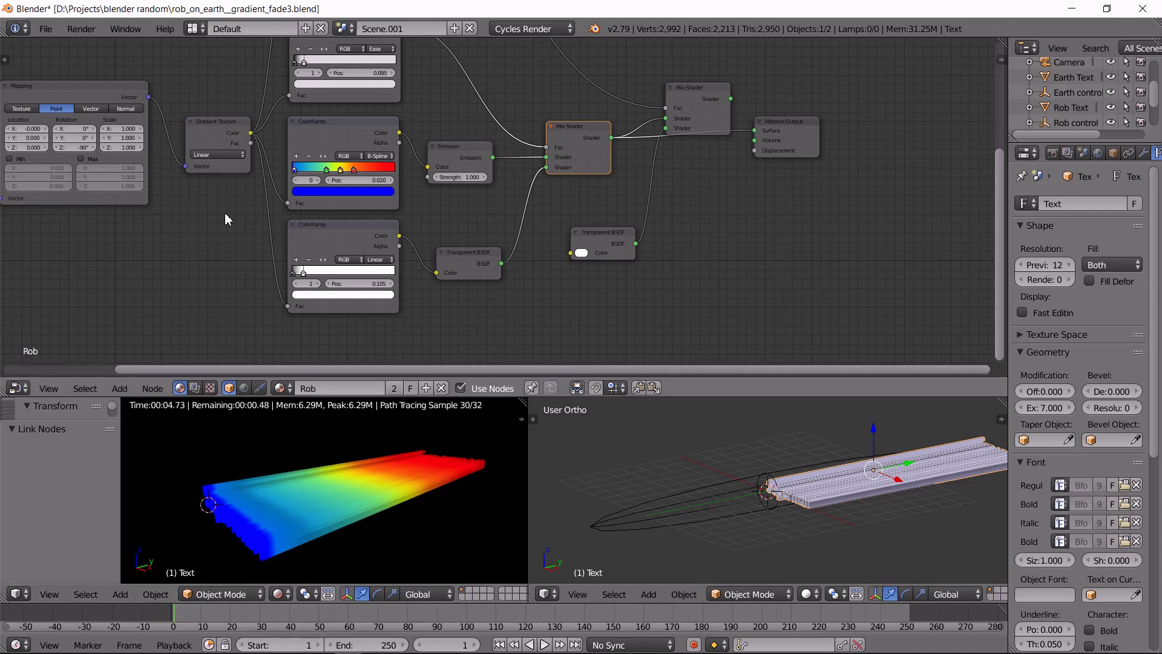
# Move the light stop of the Ease ColorRamp that drives the first Mix Shader's factor to position 0.098
pyautogui.moveTo(226, 219); pyautogui.dragTo(199, 275, button='middle')
pyautogui.scroll(2, 269, 154)
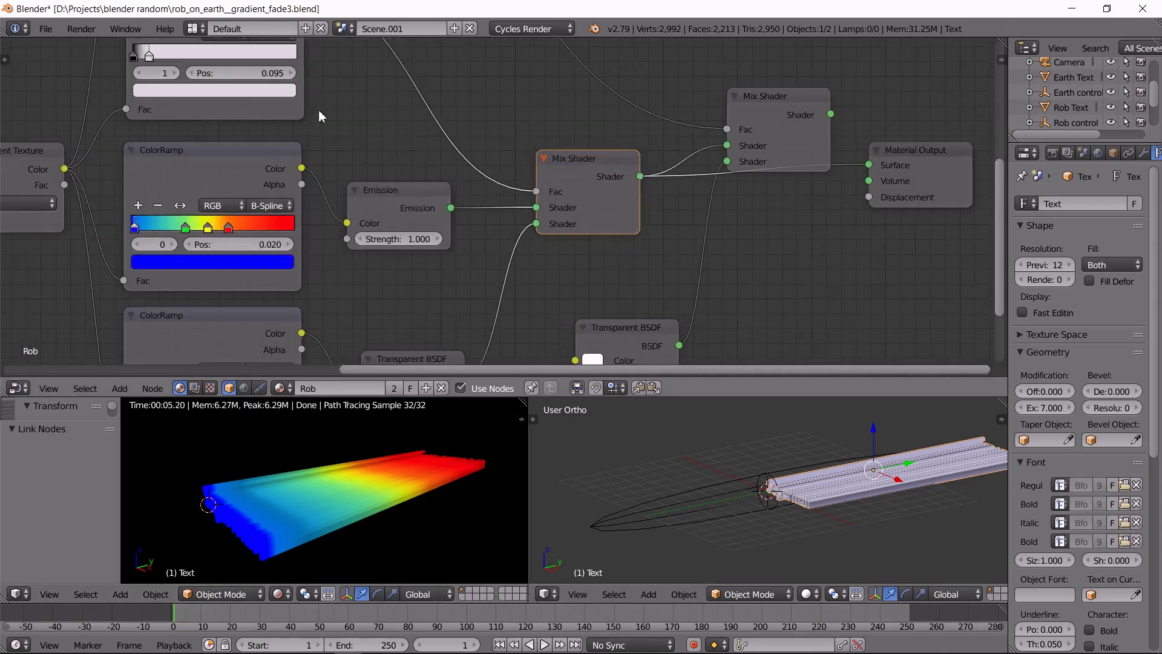
pyautogui.moveTo(410, 202); pyautogui.dragTo(539, 305, button='middle')
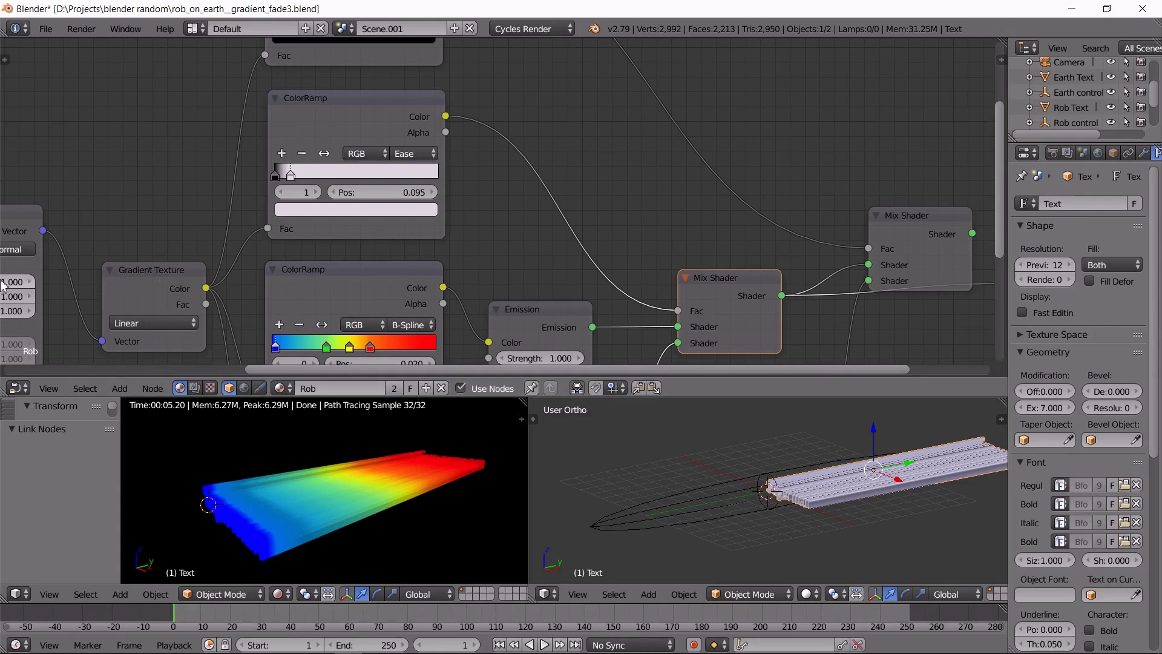
pyautogui.scroll(3, 363, 169)
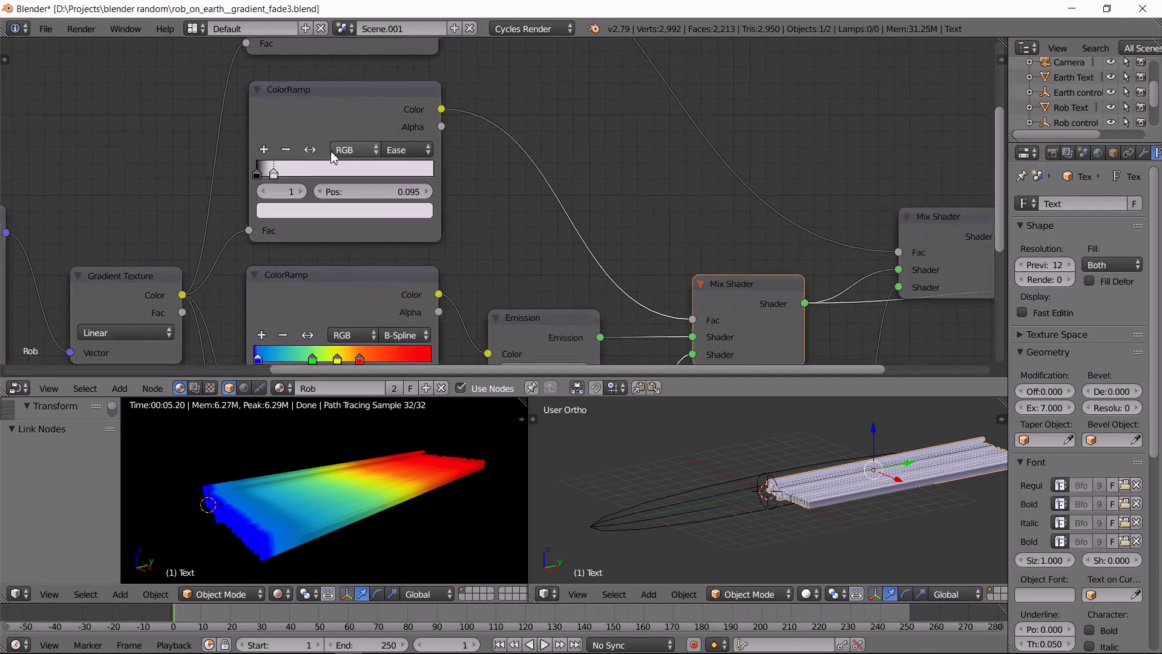
pyautogui.moveTo(460, 177); pyautogui.dragTo(623, 204, button='middle')
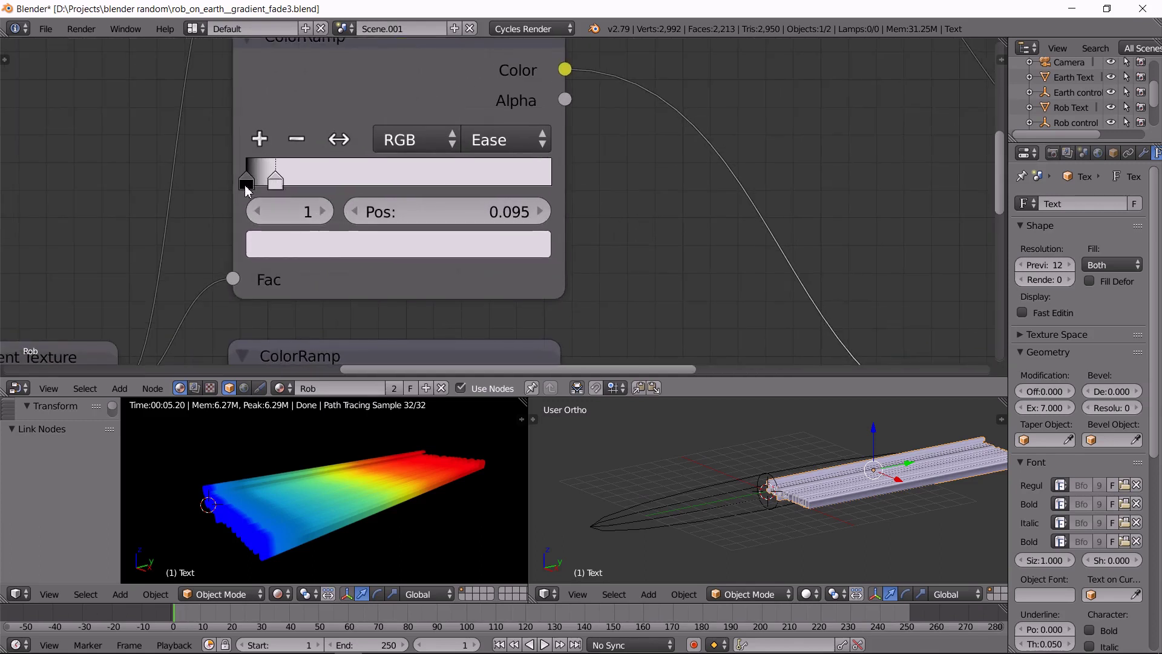
pyautogui.moveTo(276, 183)
pyautogui.mouseDown()
pyautogui.moveTo(539, 189)
pyautogui.moveTo(292, 177)
pyautogui.mouseUp()
pyautogui.scroll(-1, 398, 132)
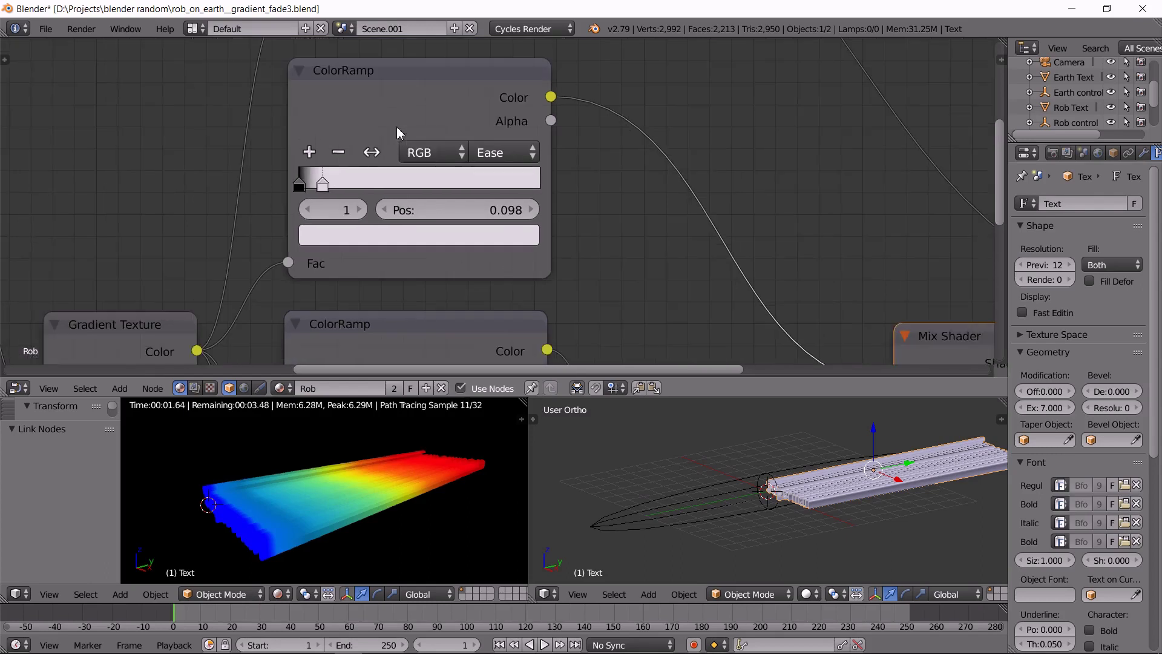
# Move the white stop of the Linear ColorRamp feeding the Transparent BSDF to position 0.094
pyautogui.moveTo(632, 269); pyautogui.dragTo(508, 163, button='middle')
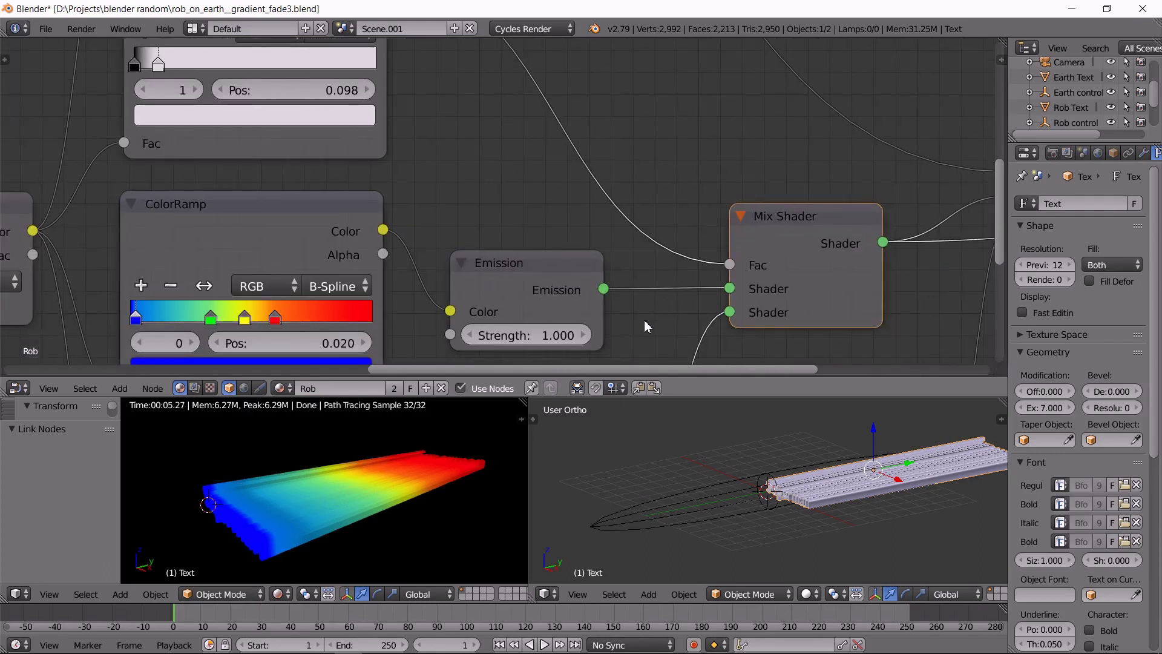
pyautogui.moveTo(647, 325); pyautogui.dragTo(663, 125, button='middle')
pyautogui.moveTo(526, 249)
pyautogui.mouseDown(button='middle')
pyautogui.moveTo(563, 182)
pyautogui.moveTo(532, 109)
pyautogui.moveTo(550, 99)
pyautogui.mouseUp(button='middle')
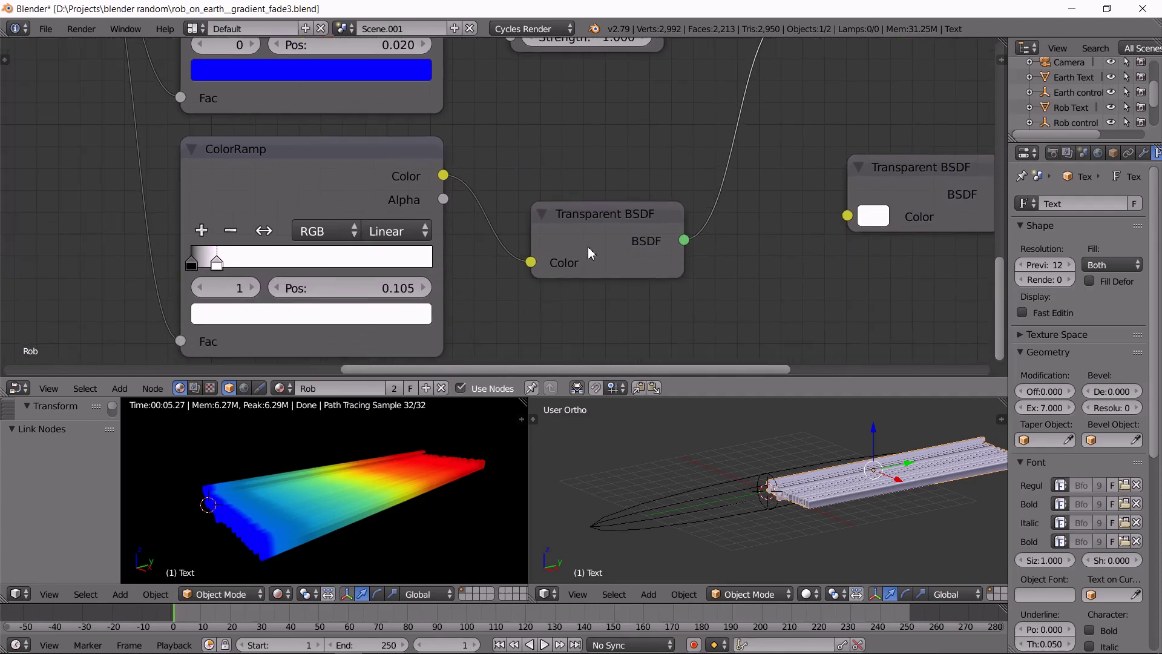
pyautogui.scroll(1, 280, 286)
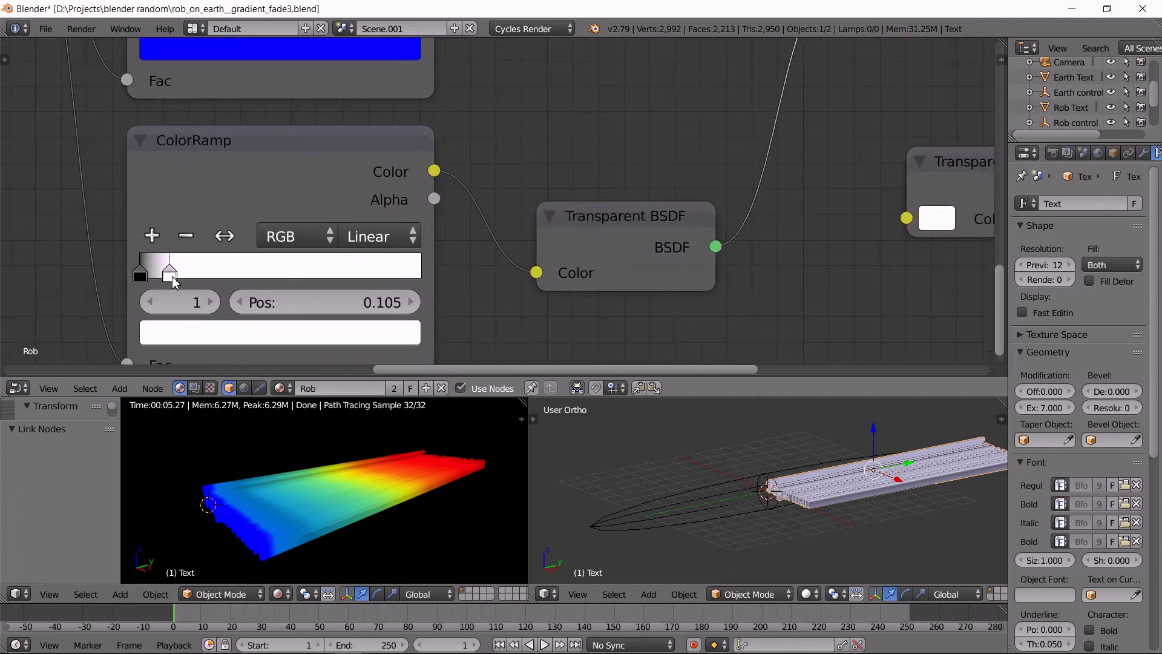
pyautogui.moveTo(171, 274)
pyautogui.mouseDown()
pyautogui.moveTo(327, 274)
pyautogui.moveTo(163, 277)
pyautogui.mouseUp()
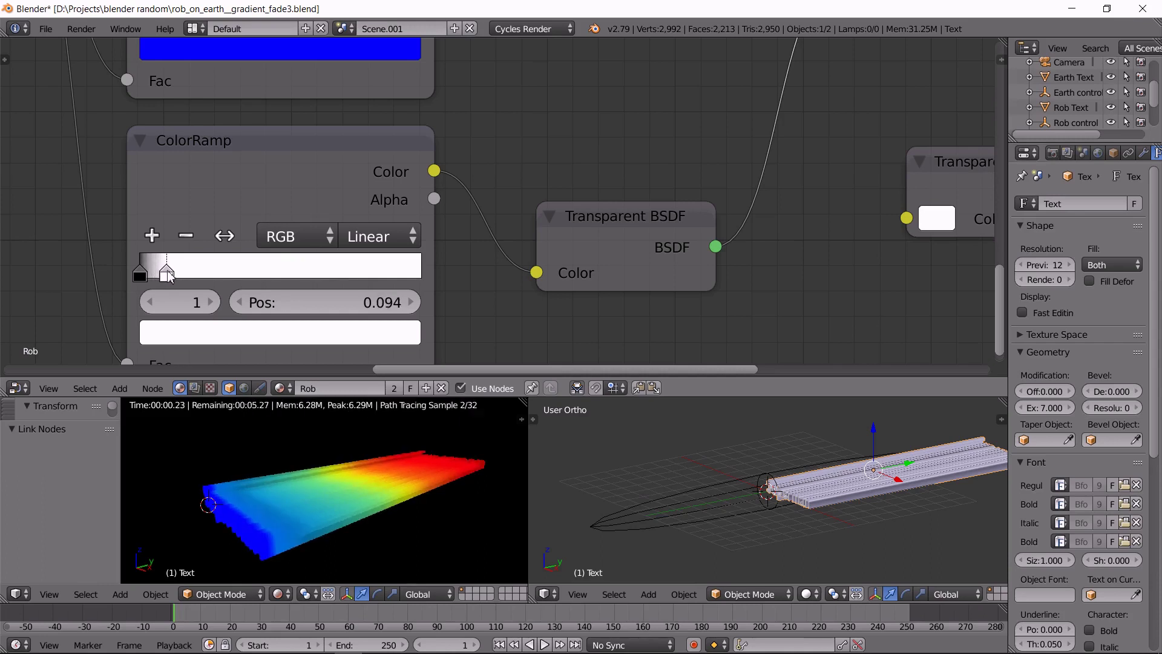
pyautogui.scroll(-1, 483, 272)
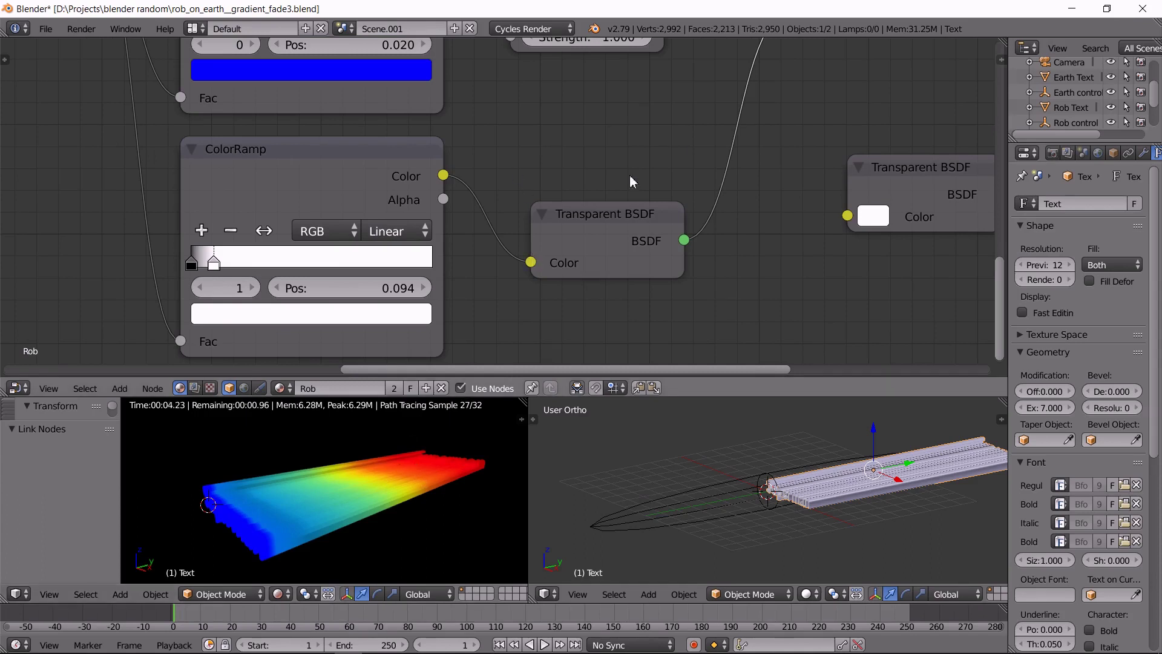
# Route the first Mix Shader only through the second Mix Shader, and link the second Mix Shader's output to the Material Output's Surface
pyautogui.moveTo(695, 132); pyautogui.dragTo(357, 158, button='middle')
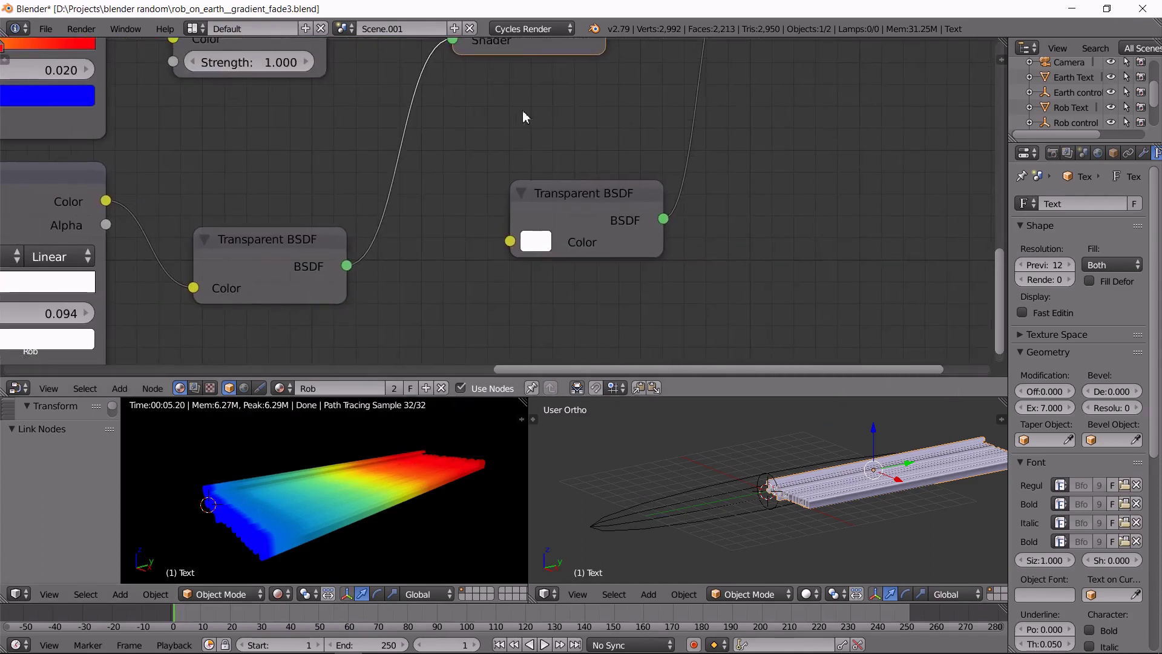
pyautogui.moveTo(524, 112); pyautogui.dragTo(473, 149, button='middle')
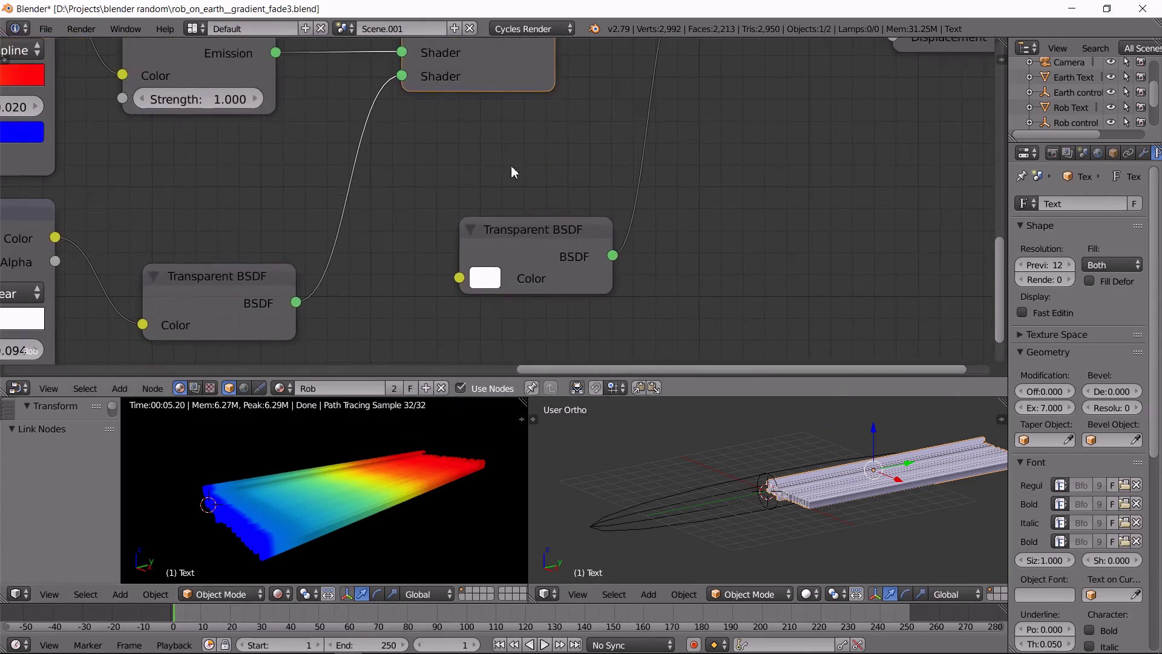
pyautogui.moveTo(543, 125); pyautogui.dragTo(549, 239, button='middle')
pyautogui.scroll(-2, 591, 197)
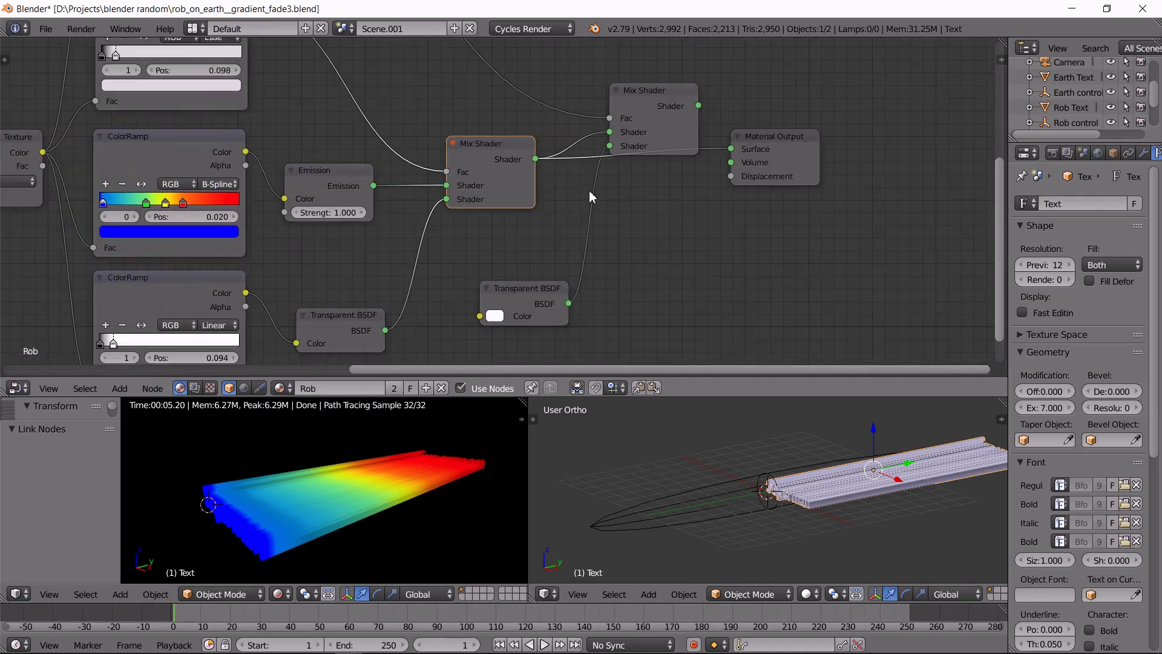
pyautogui.moveTo(473, 105); pyautogui.dragTo(632, 240, button='middle')
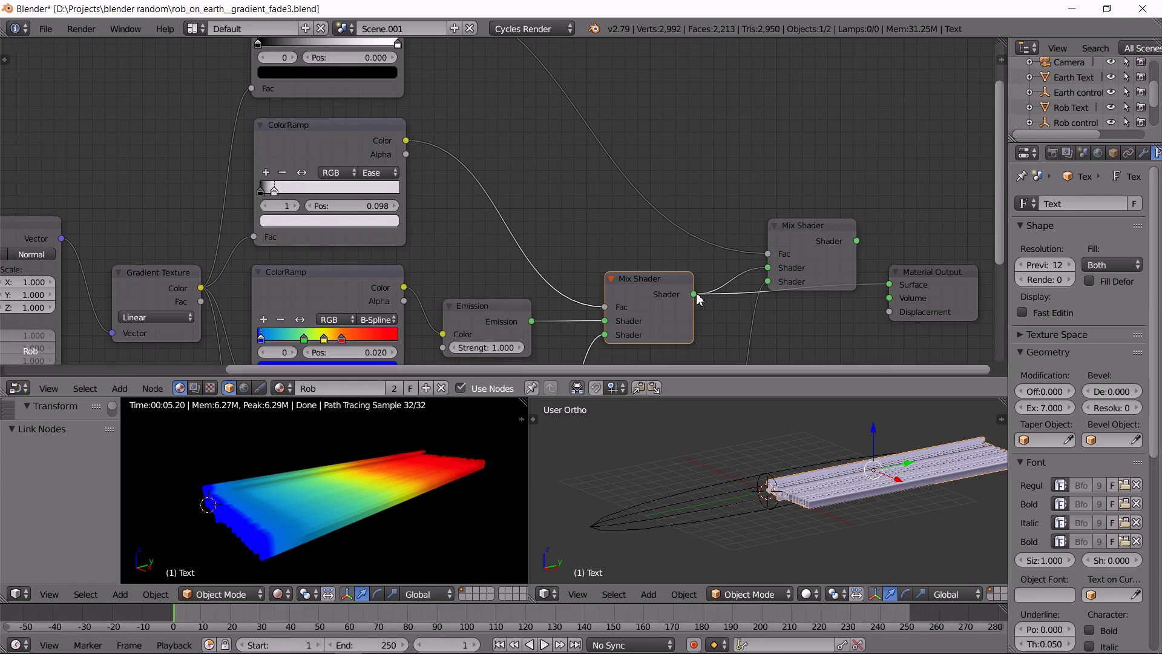
pyautogui.moveTo(695, 292); pyautogui.dragTo(769, 270)
pyautogui.moveTo(857, 240); pyautogui.dragTo(865, 252)
pyautogui.moveTo(892, 292); pyautogui.dragTo(889, 285)
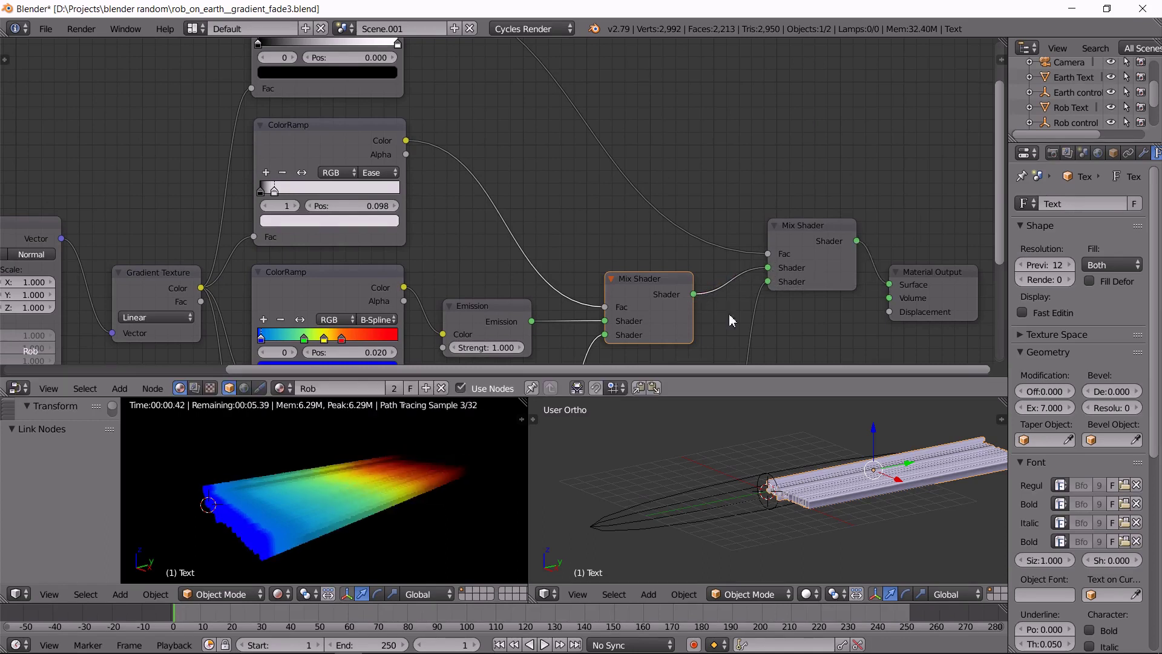
# Examine the black and white stops of the Ease ColorRamp driving the second Mix Shader's factor, and inspect the rendered text's fade from the front
pyautogui.moveTo(509, 170); pyautogui.dragTo(579, 216, button='middle')
pyautogui.scroll(4, 489, 161)
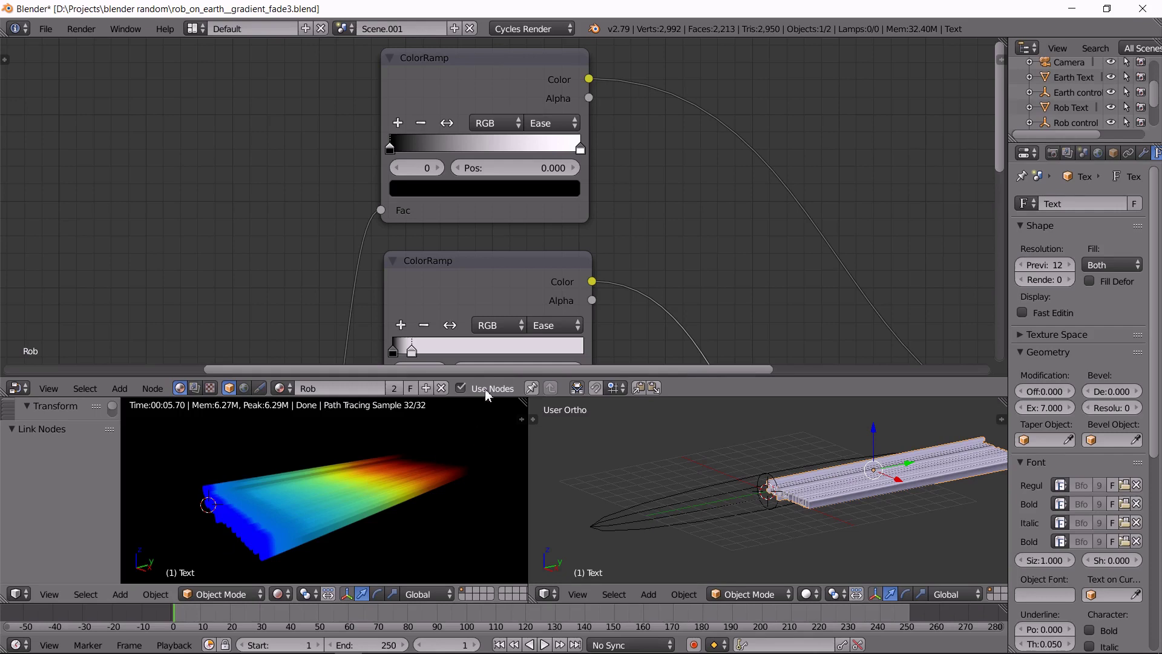
pyautogui.moveTo(579, 149); pyautogui.dragTo(615, 165)
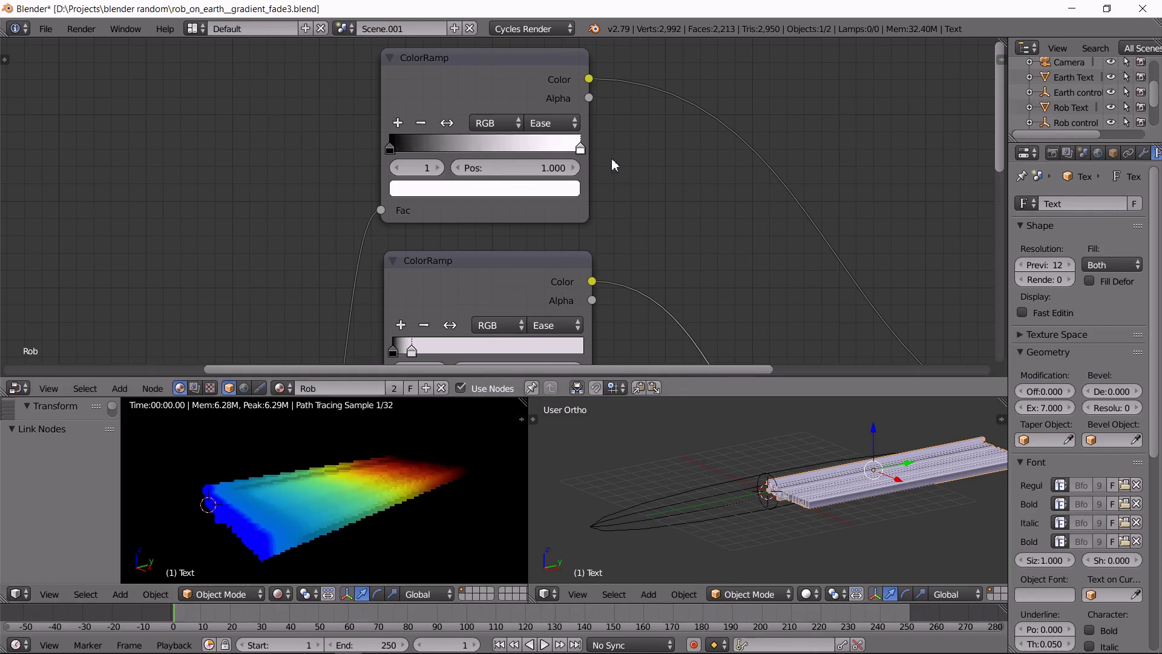
pyautogui.click(389, 150)
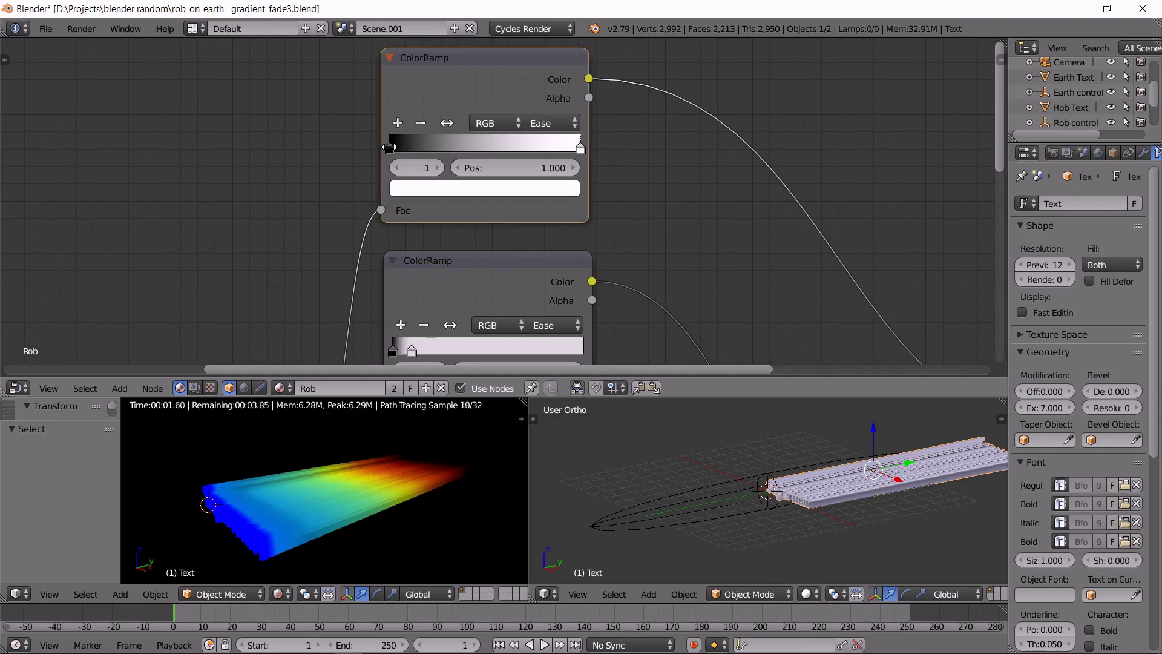
pyautogui.scroll(1, 389, 151)
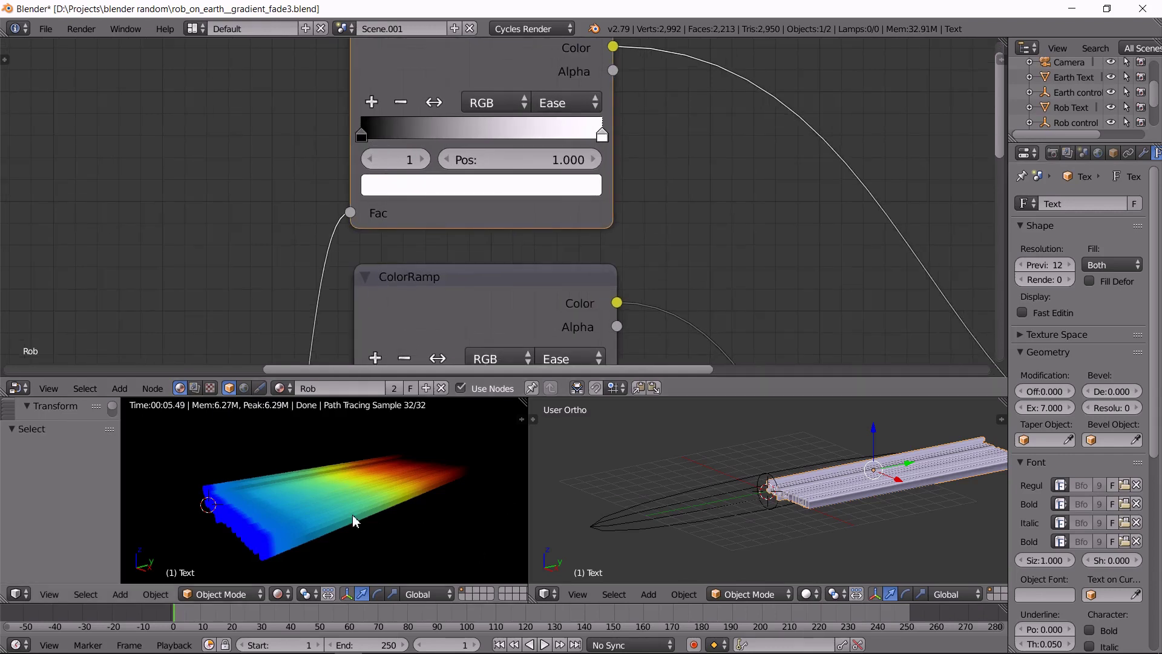
pyautogui.moveTo(352, 515); pyautogui.dragTo(428, 488, button='middle')
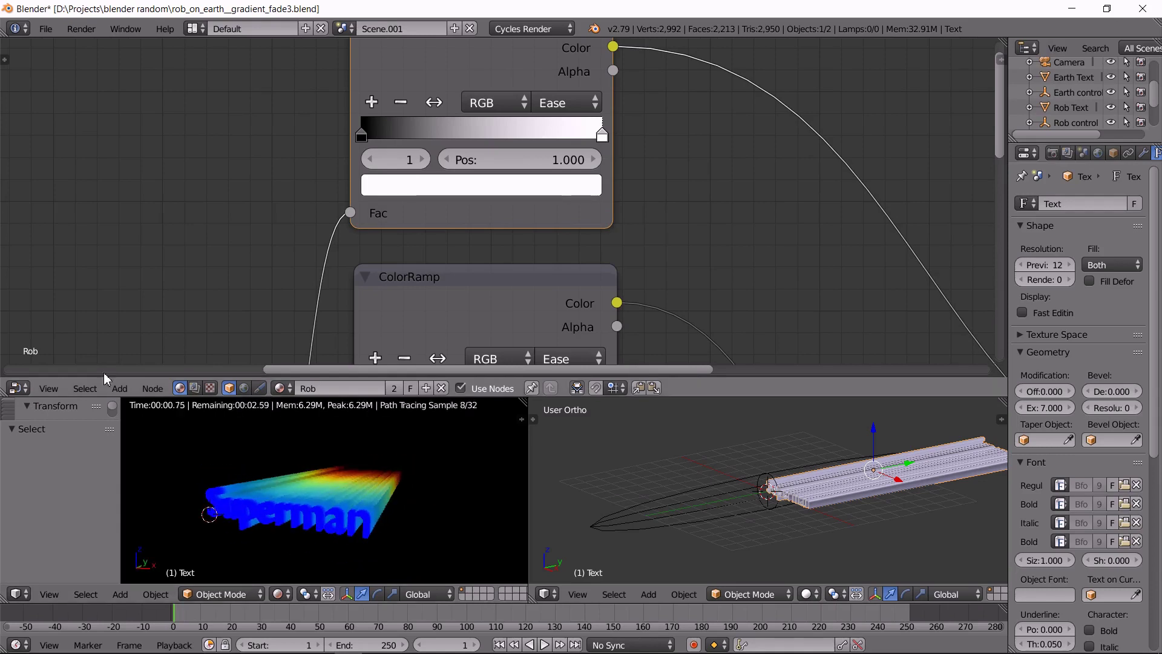
# Change the node editor area to a 3D View and move the Superman text 0.107 along the global Y axis
pyautogui.click(18, 388)
pyautogui.click(36, 366)
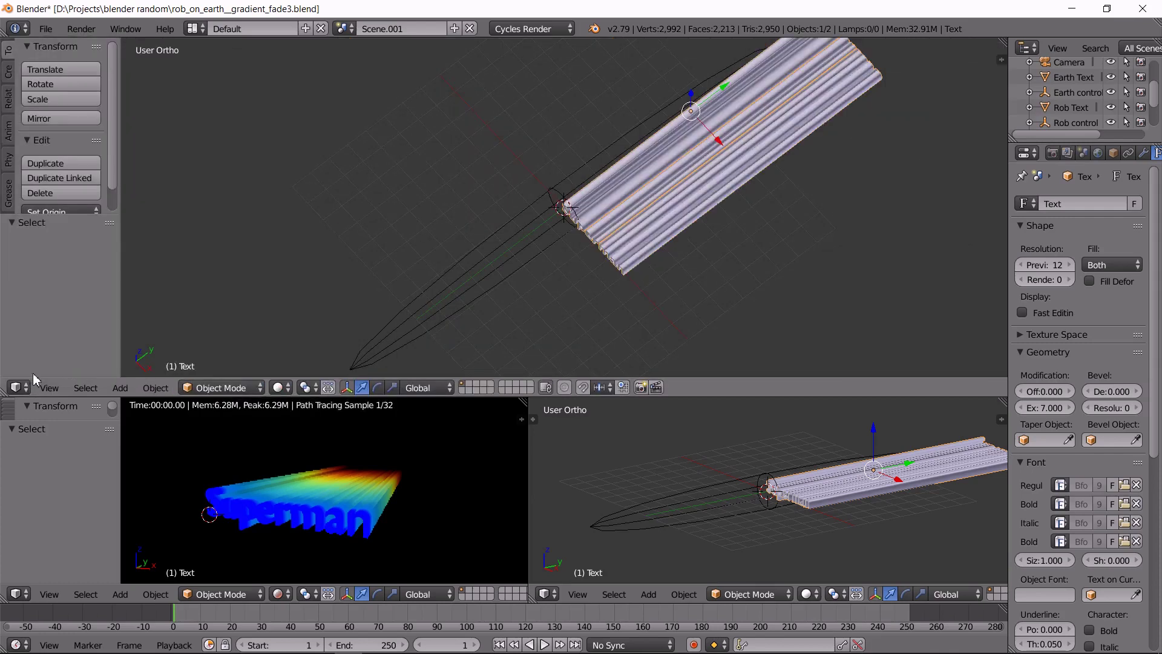
pyautogui.rightClick(678, 147)
pyautogui.rightClick(727, 187)
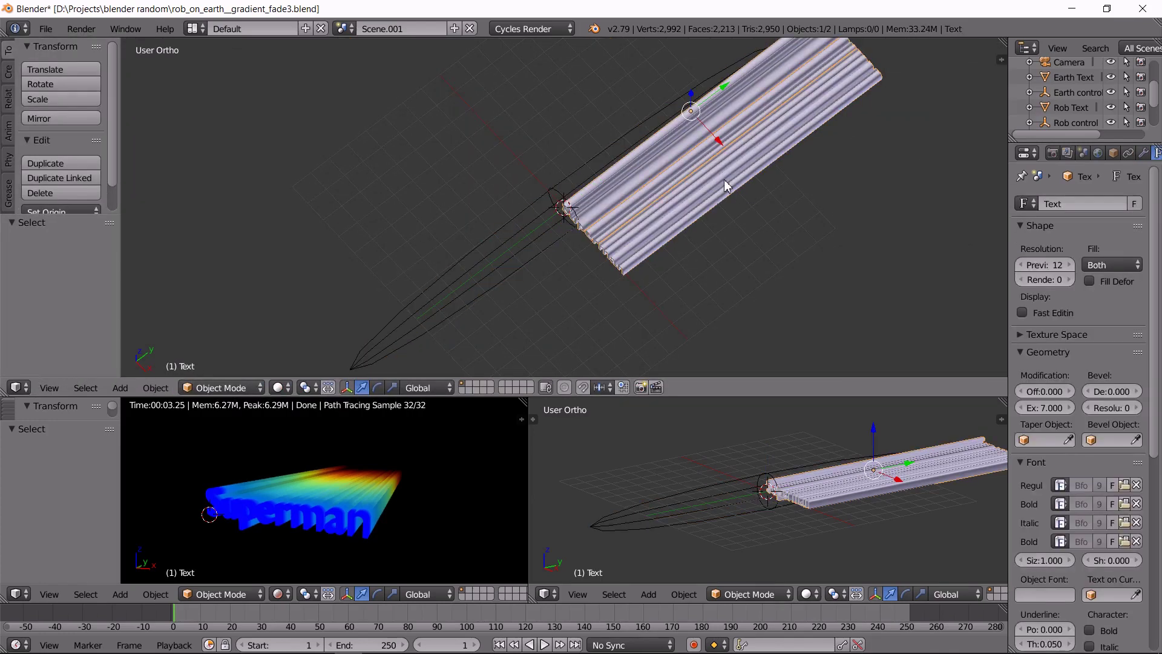
pyautogui.press('g')
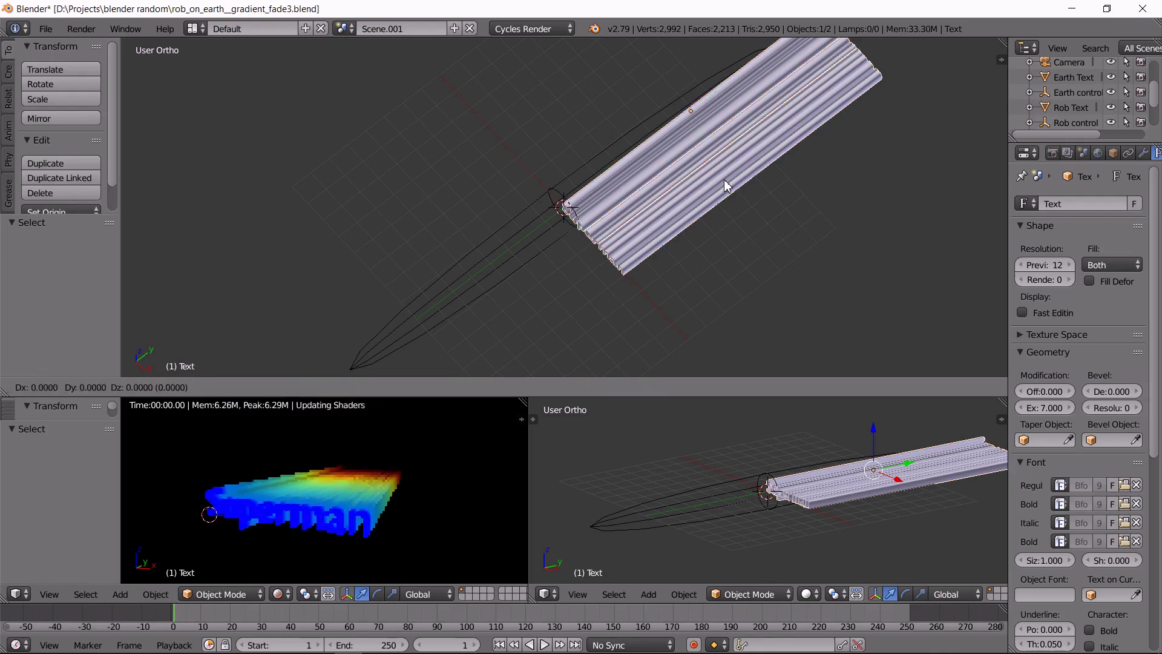
pyautogui.press('y')
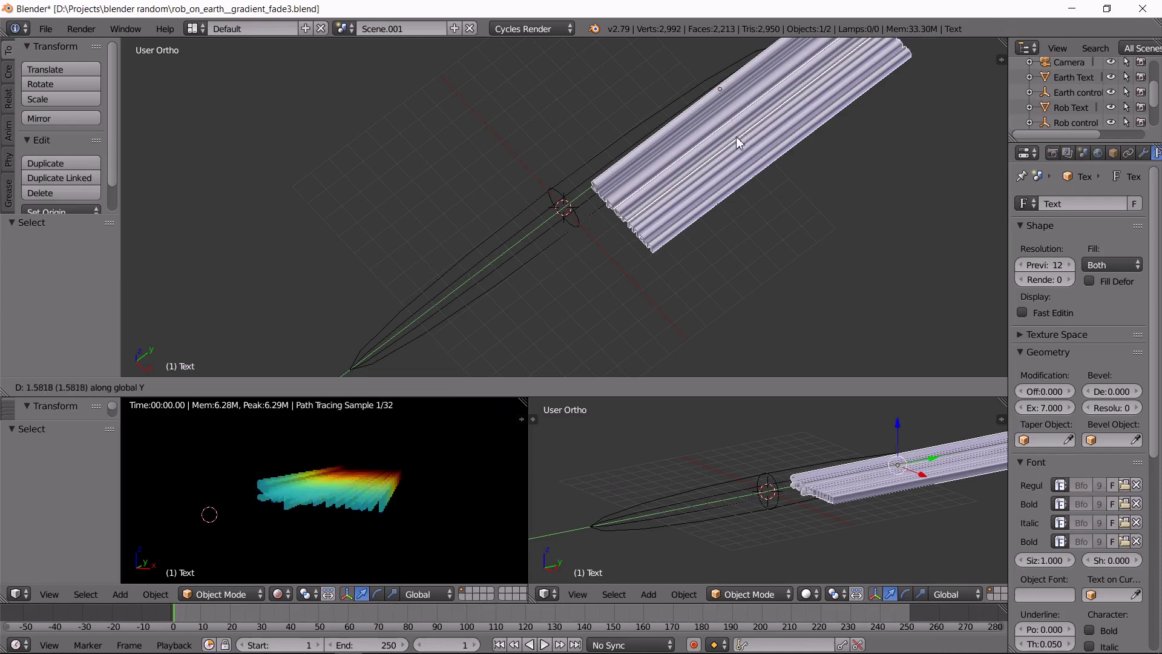
pyautogui.click(706, 156)
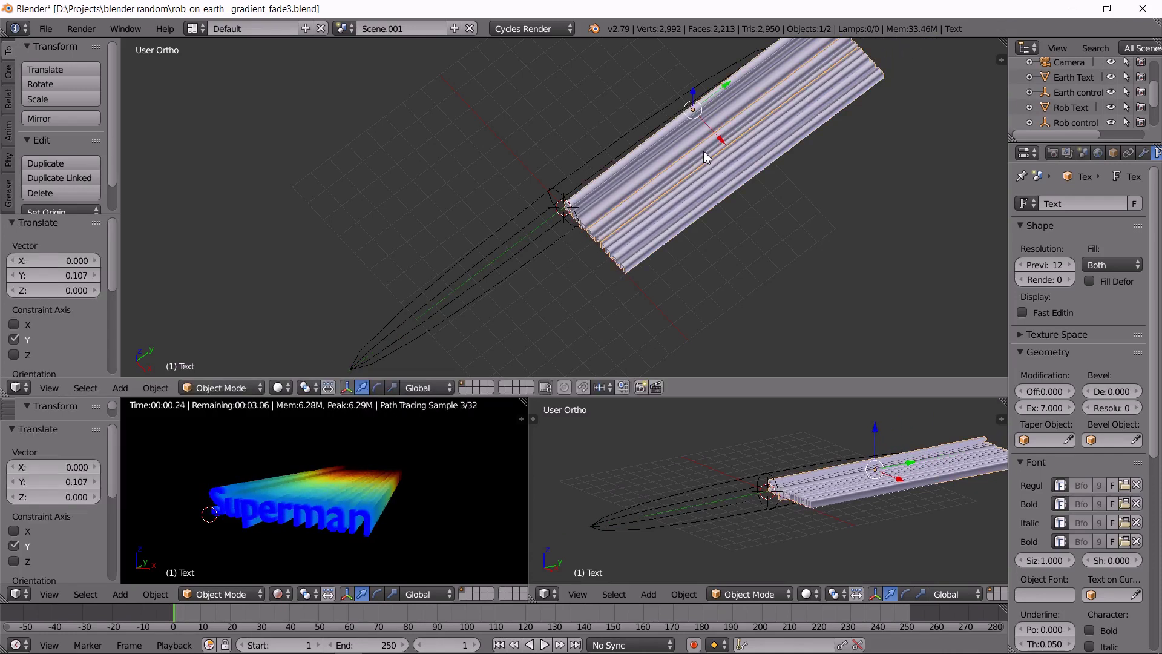
# Move the stretched sphere empty by -12.025 along the global Y axis to fade out the Superman text
pyautogui.moveTo(357, 542); pyautogui.dragTo(362, 472, button='middle')
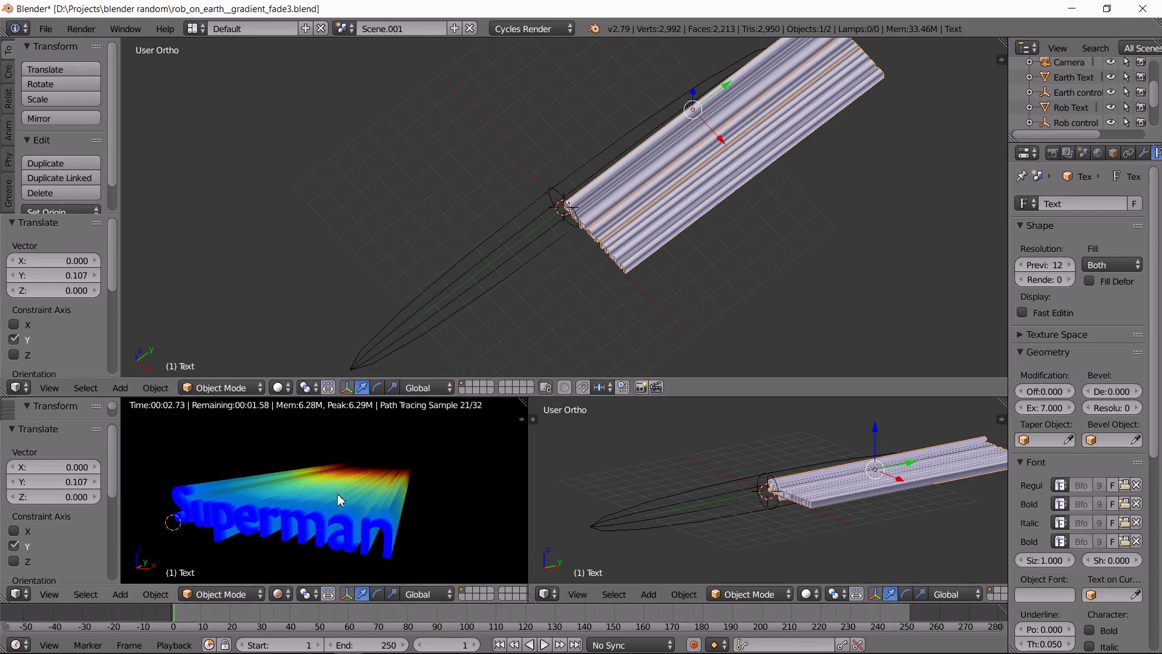
pyautogui.rightClick(557, 202)
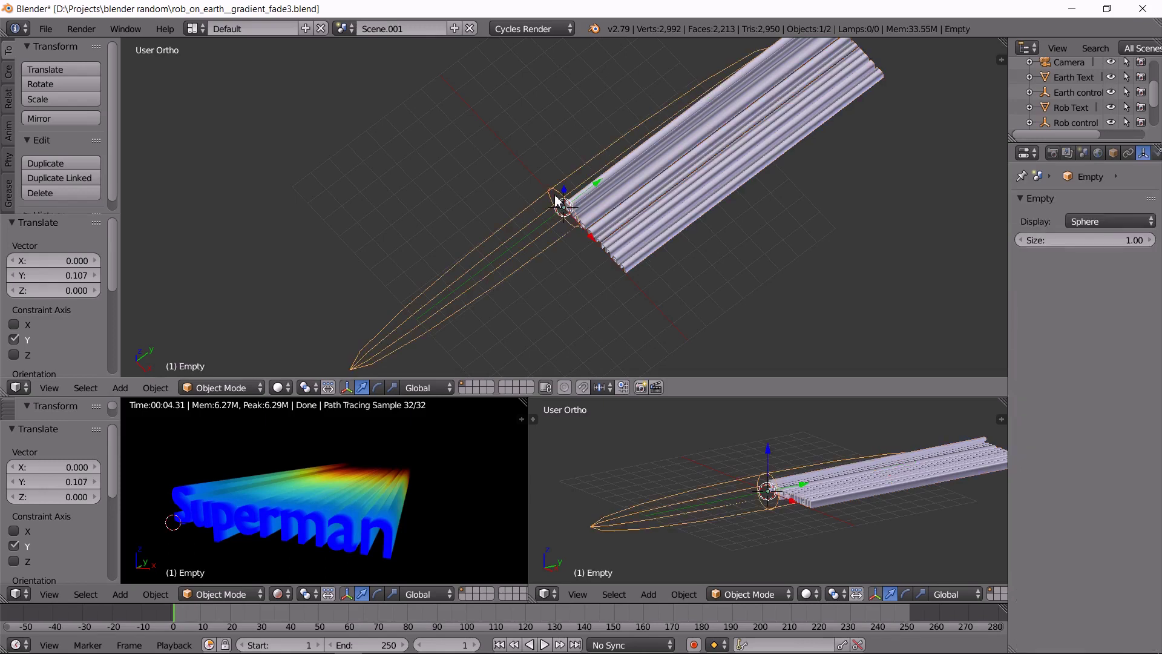
pyautogui.press('g')
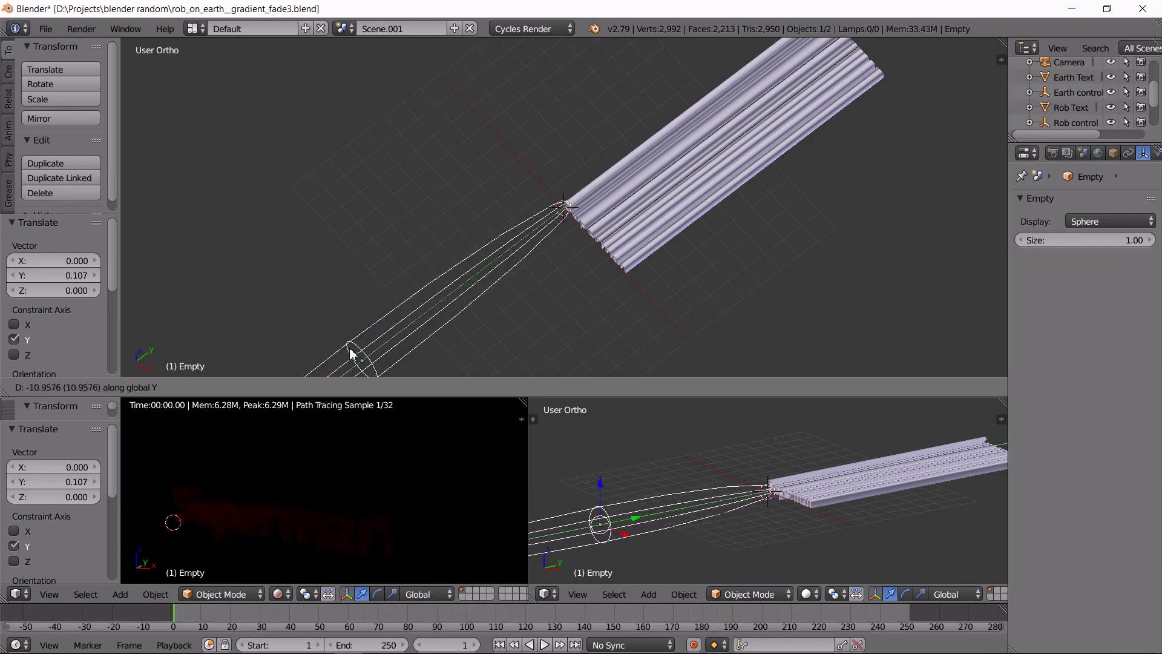
pyautogui.click(330, 364)
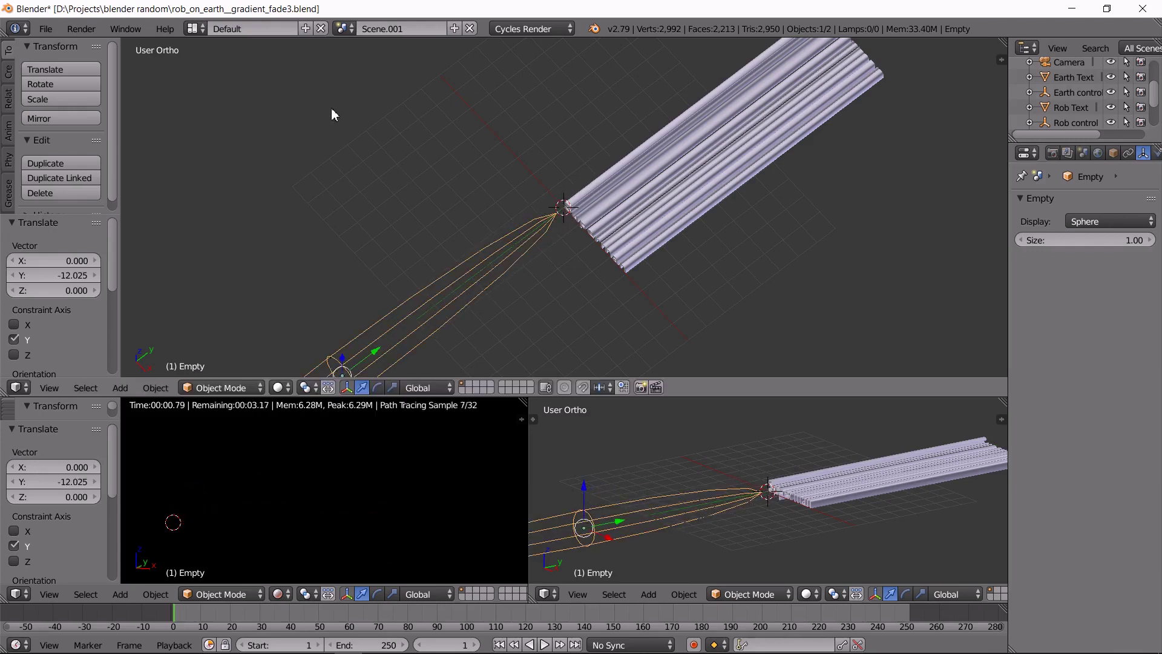
# Switch to the scene named "Scene" and play its animation to watch the controls move through the extruded text
pyautogui.click(343, 29)
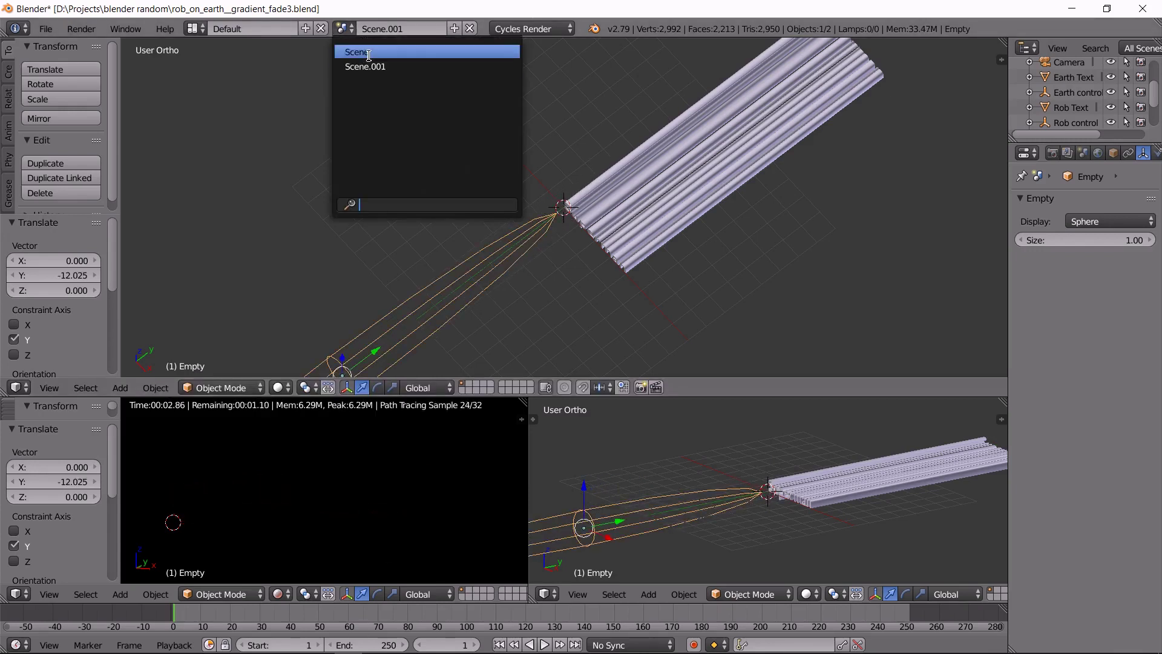
pyautogui.click(363, 47)
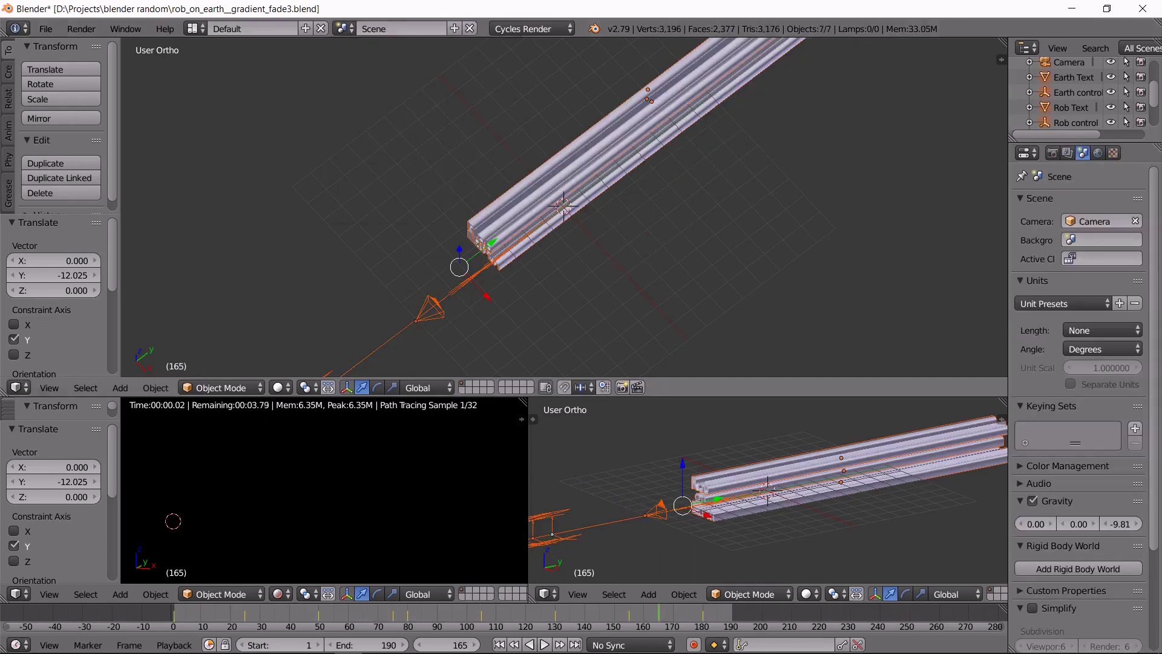
pyautogui.click(544, 644)
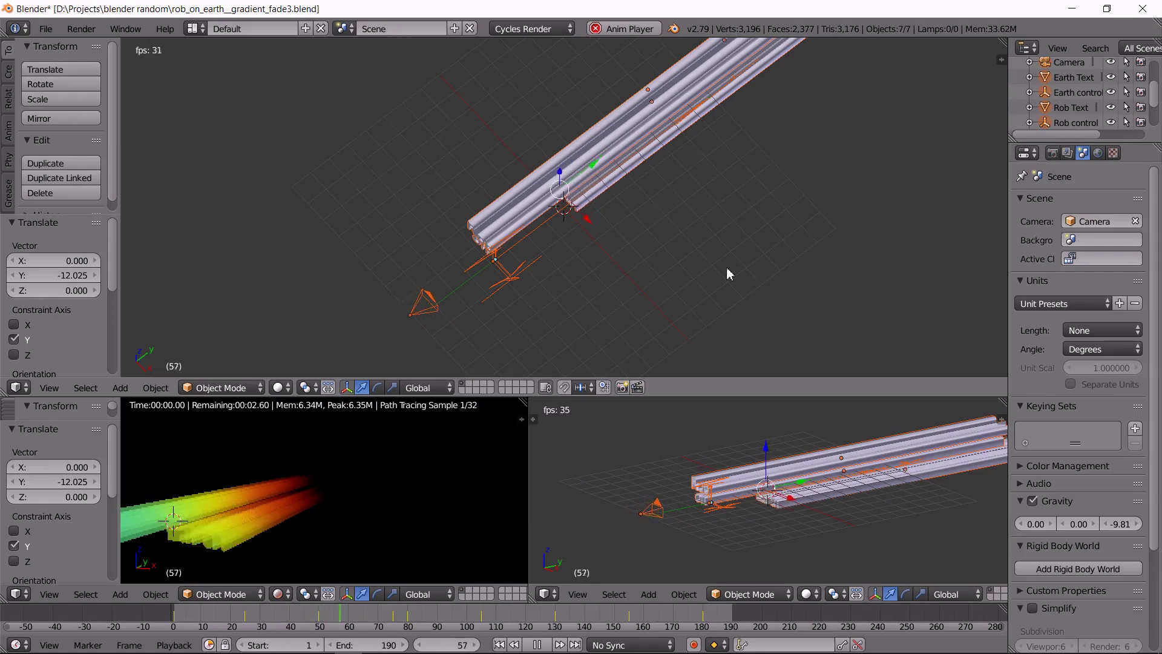
pyautogui.moveTo(712, 262); pyautogui.dragTo(744, 182, button='middle')
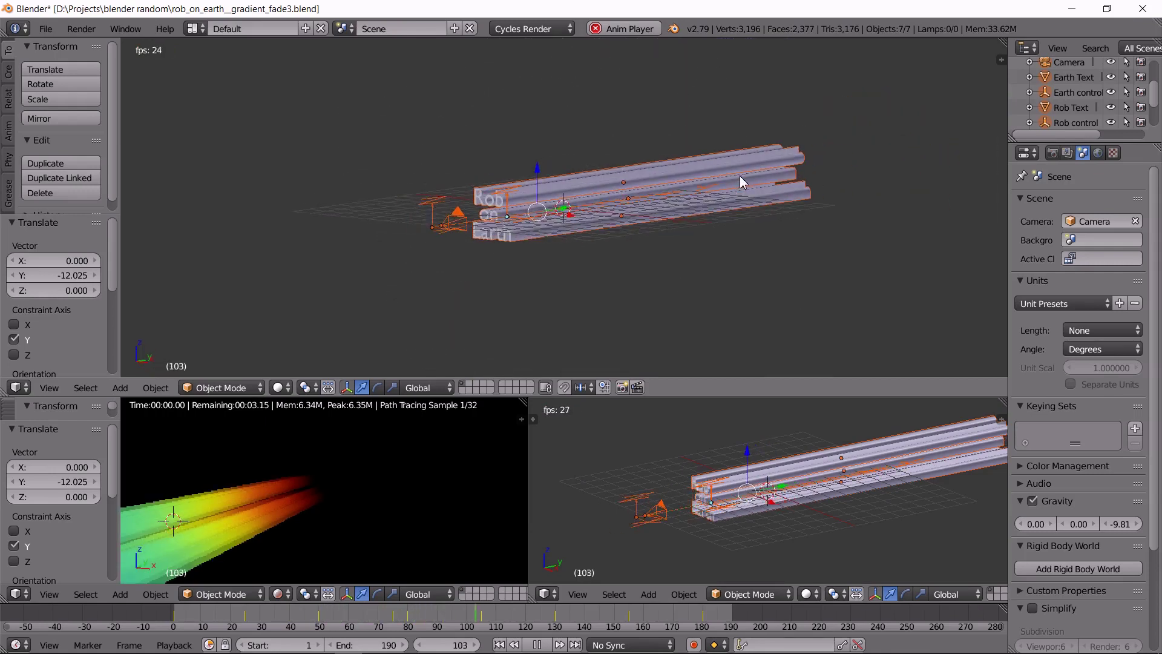